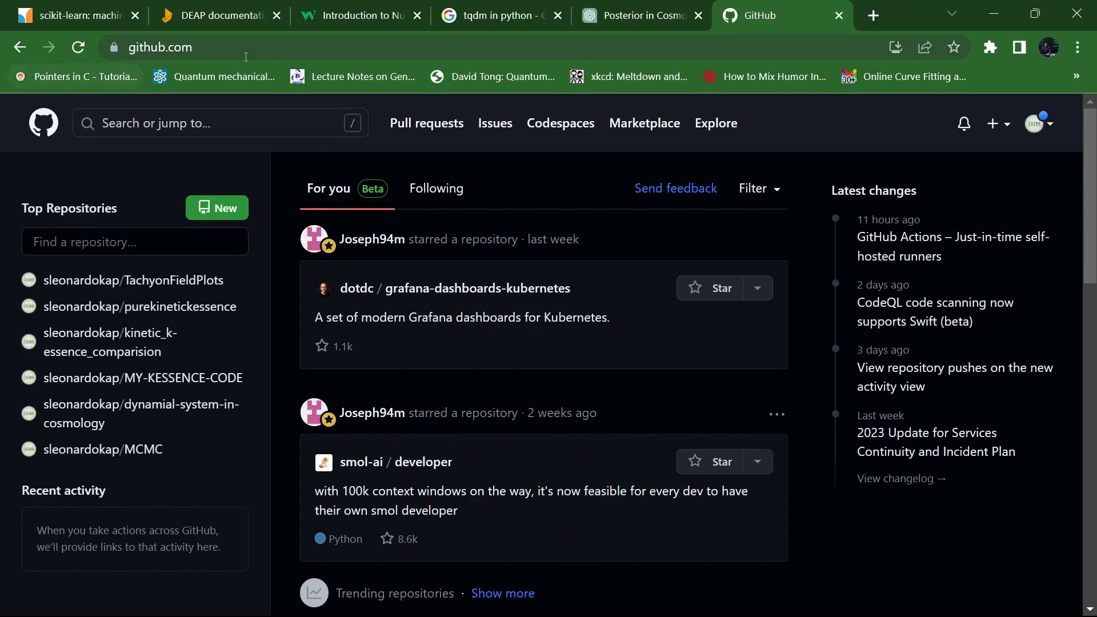
# Reload the github.com home dashboard from the address bar to refresh its activity feed
pyautogui.click(250, 53)
pyautogui.press('Return')
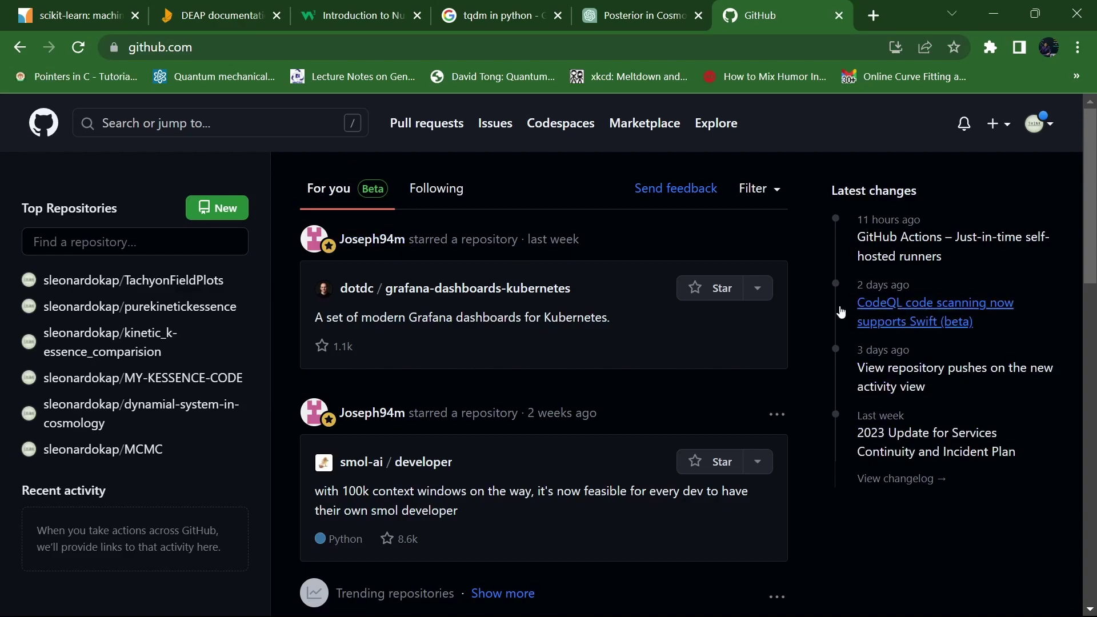
# Search GitHub for 'simplemc' and look over the 65 repository results
pyautogui.click(183, 127)
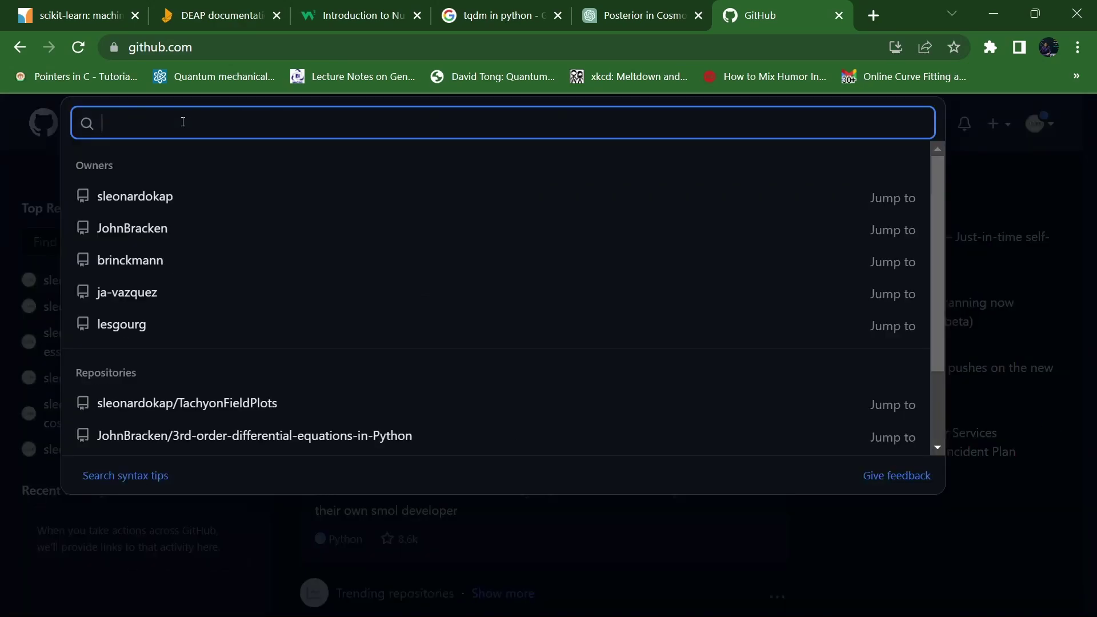
pyautogui.write('simp')
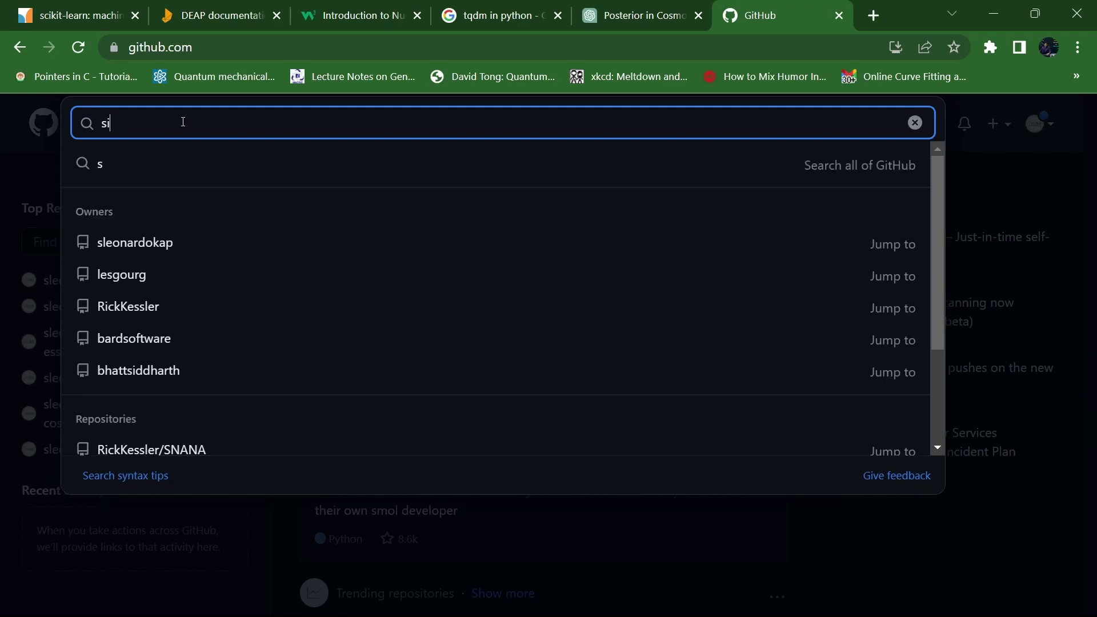
pyautogui.write('lemc')
pyautogui.press('Return')
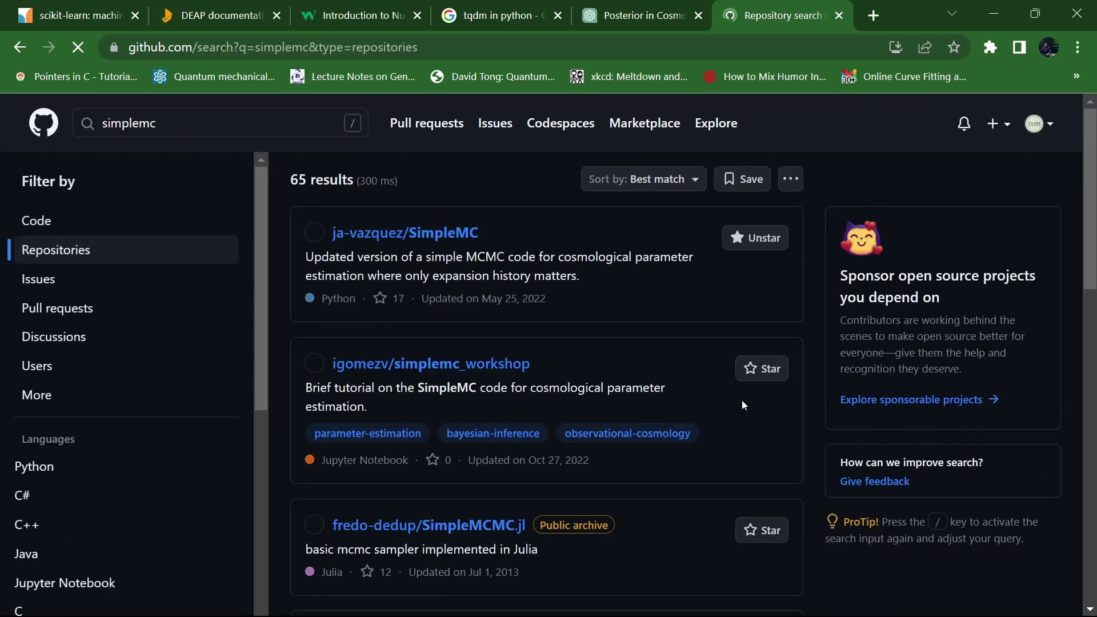
pyautogui.scroll(-15, 492, 481)
pyautogui.scroll(15, 491, 481)
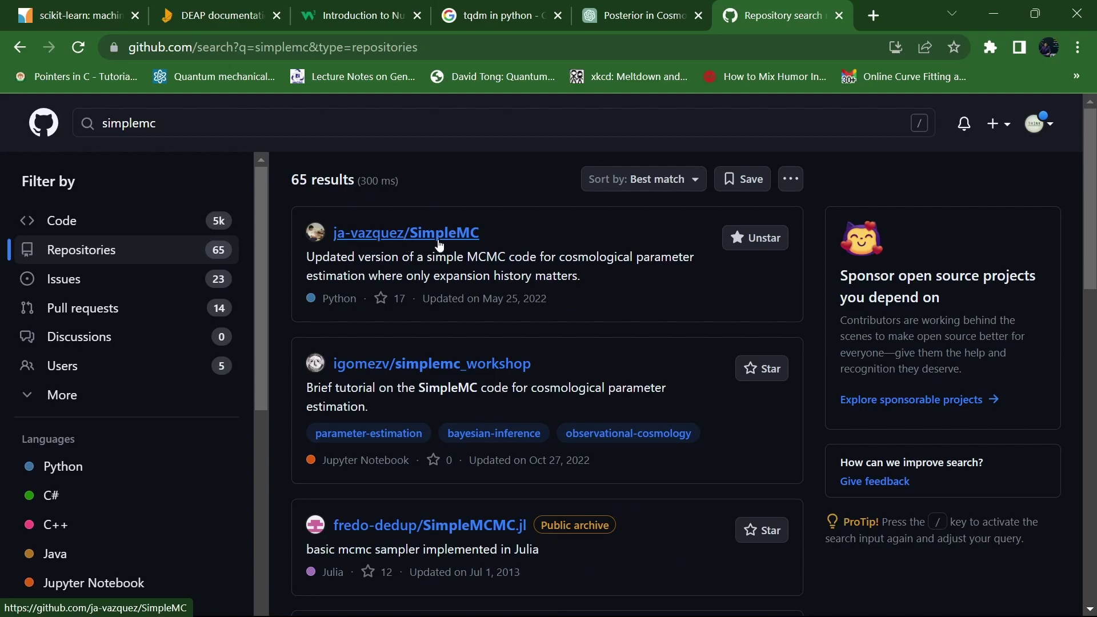
# Open the ja-vazquez/SimpleMC repository and browse its file list and README
pyautogui.click(457, 239)
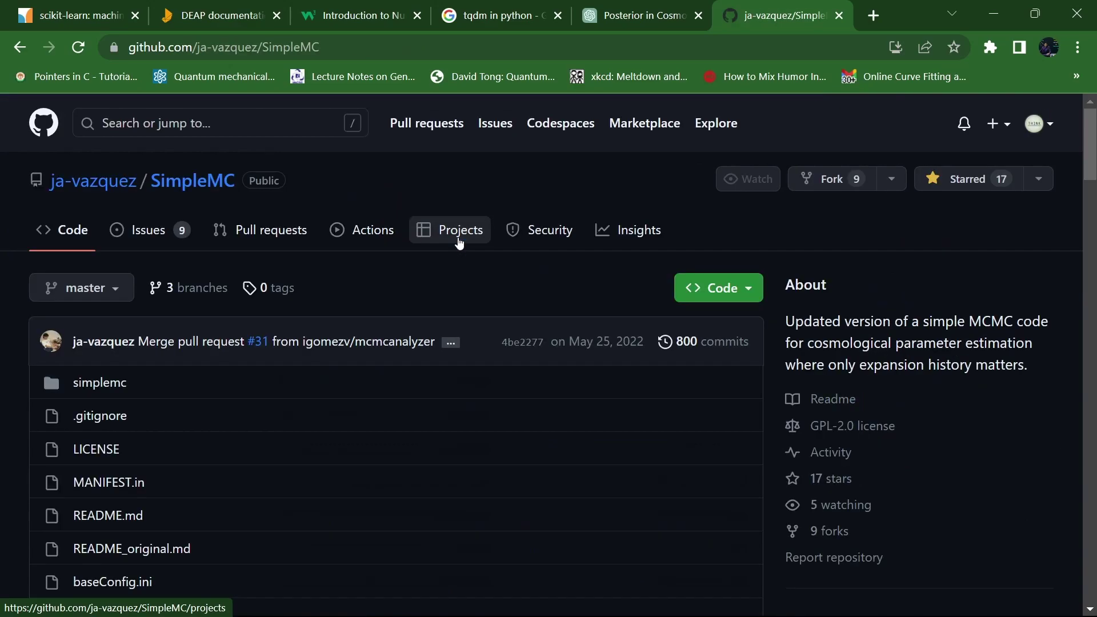
pyautogui.scroll(-6, 653, 479)
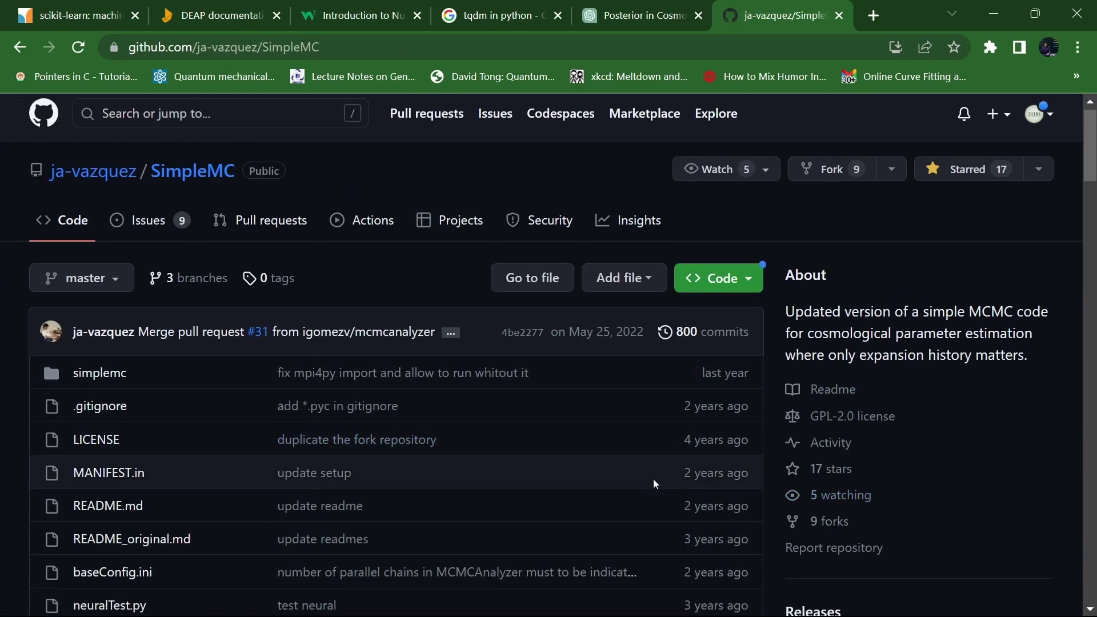
pyautogui.scroll(6, 448, 566)
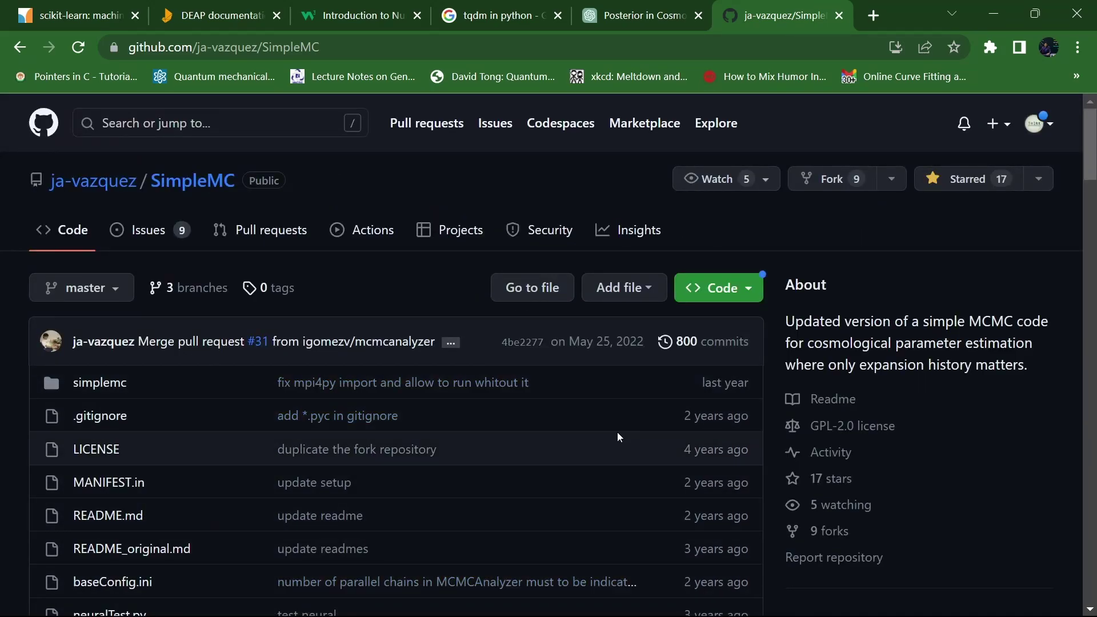
pyautogui.scroll(-7, 653, 495)
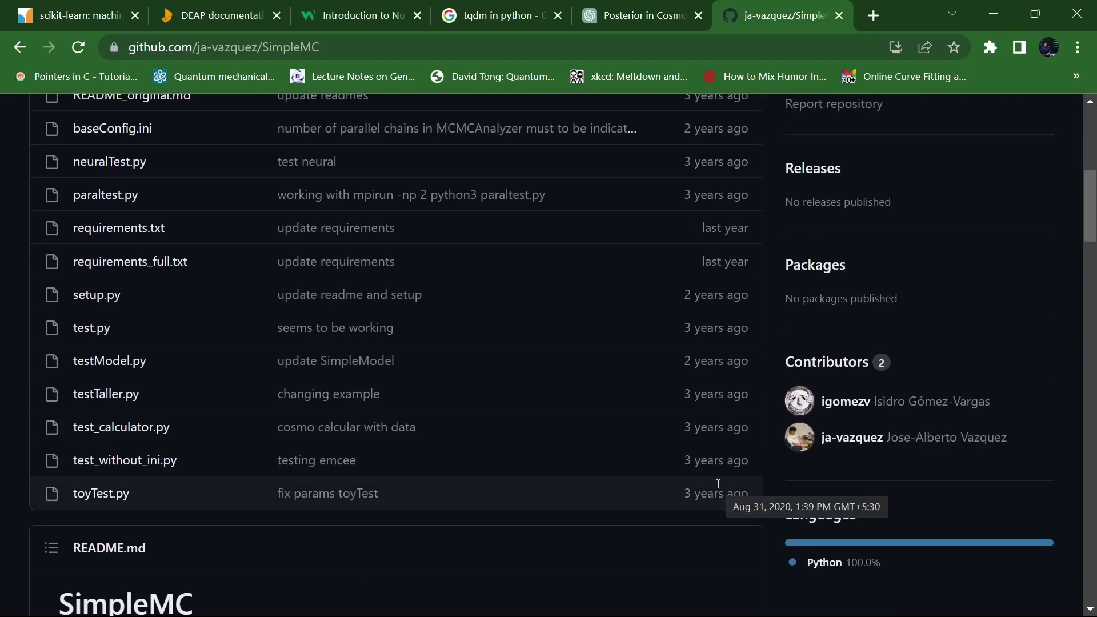
pyautogui.scroll(7, 718, 484)
pyautogui.scroll(-4, 714, 479)
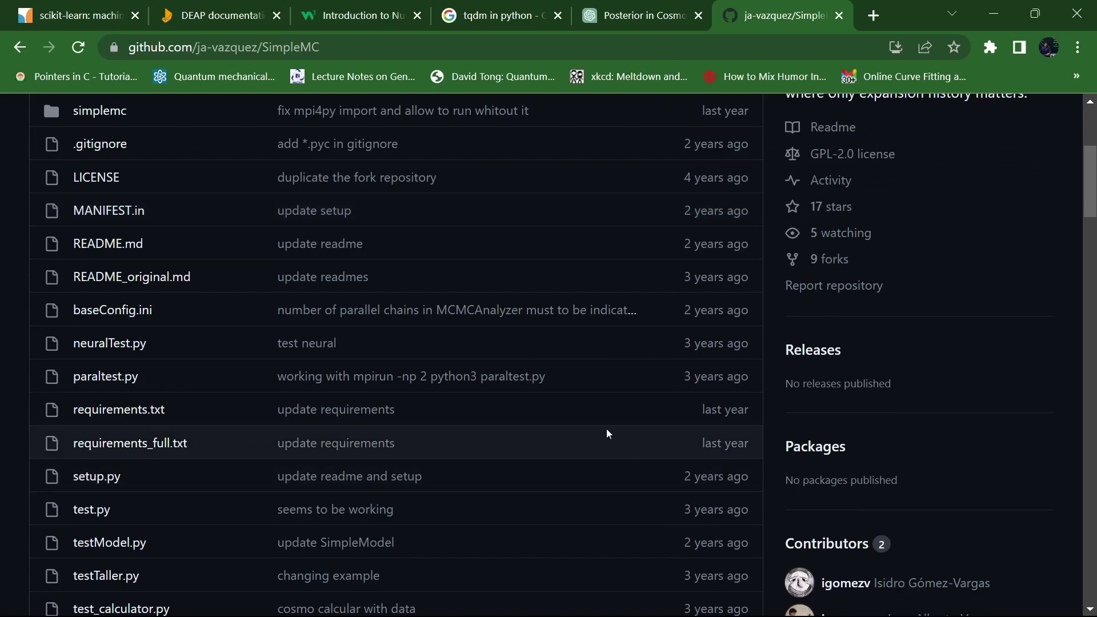
pyautogui.scroll(3, 509, 448)
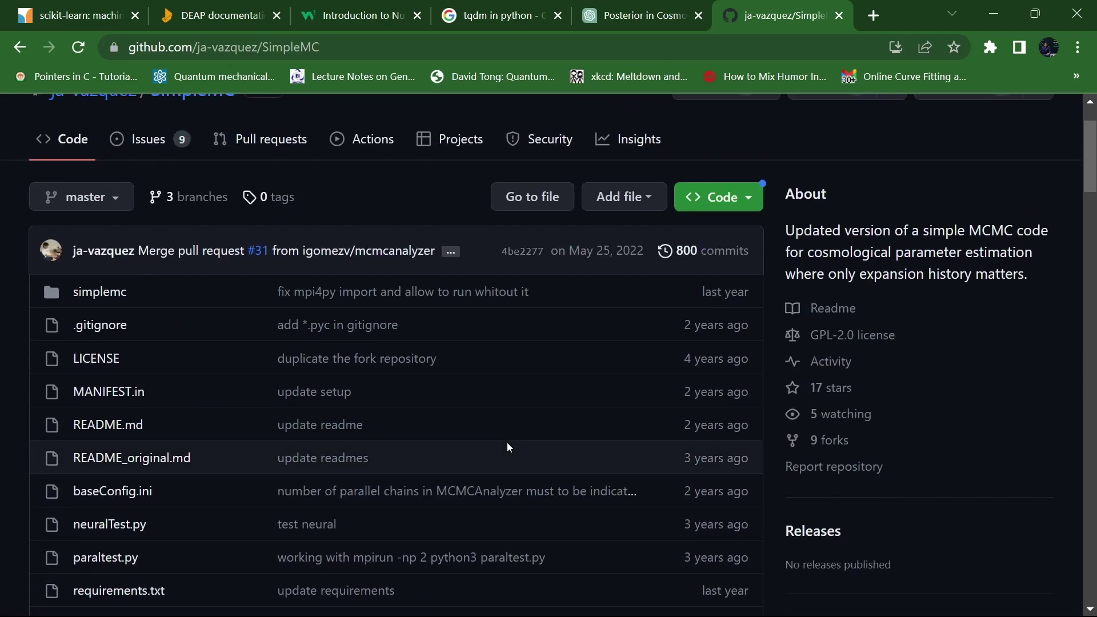
pyautogui.scroll(-4, 508, 447)
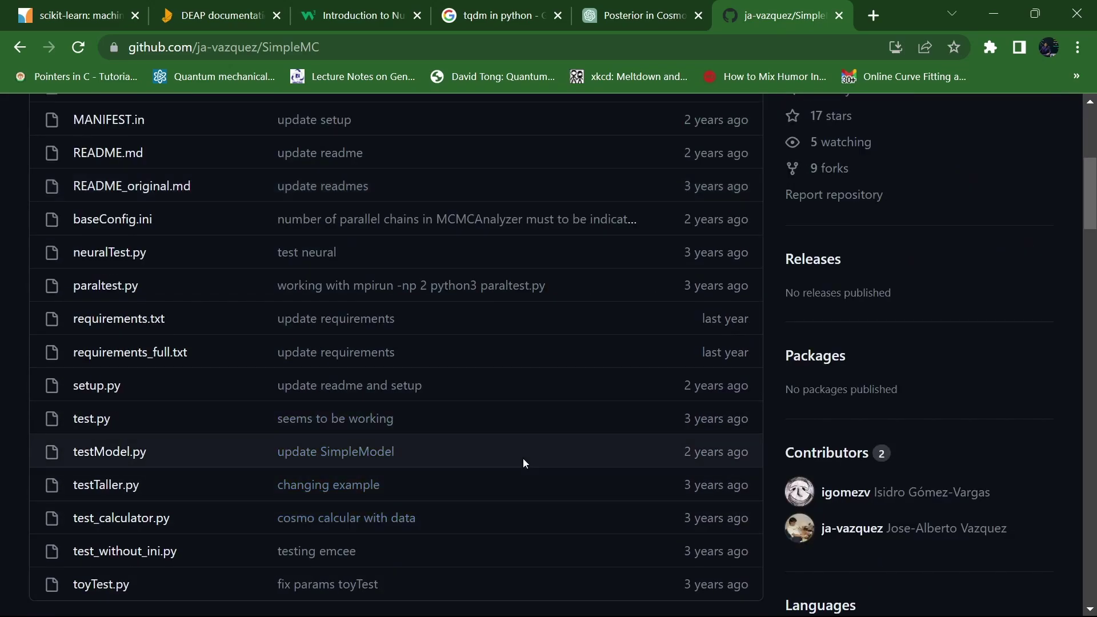
pyautogui.scroll(4, 524, 475)
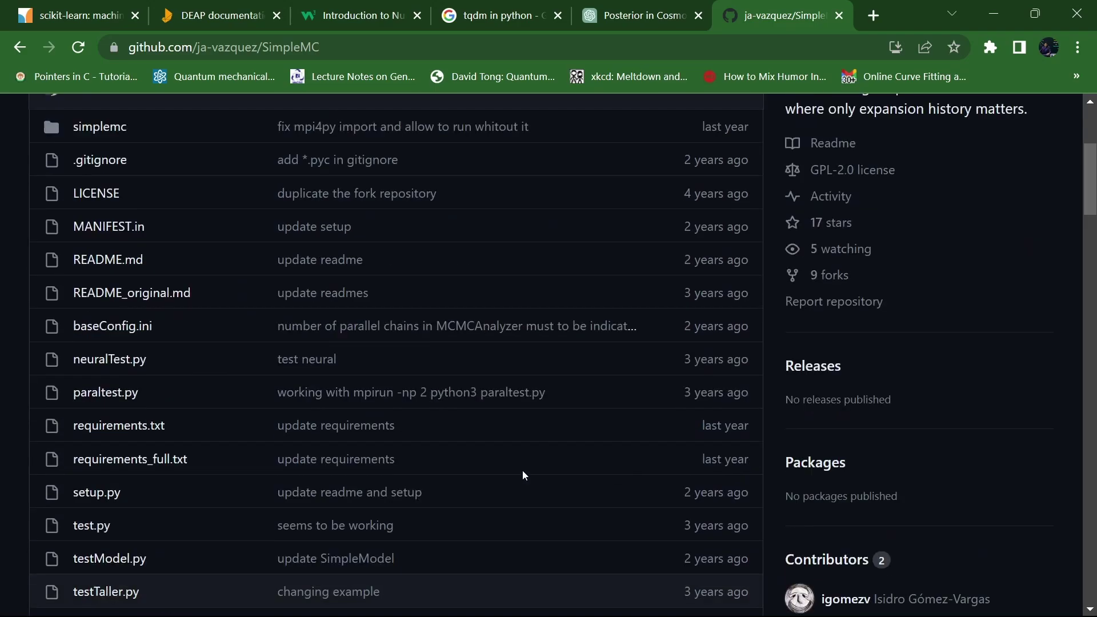
pyautogui.scroll(-3, 523, 475)
pyautogui.scroll(3, 523, 476)
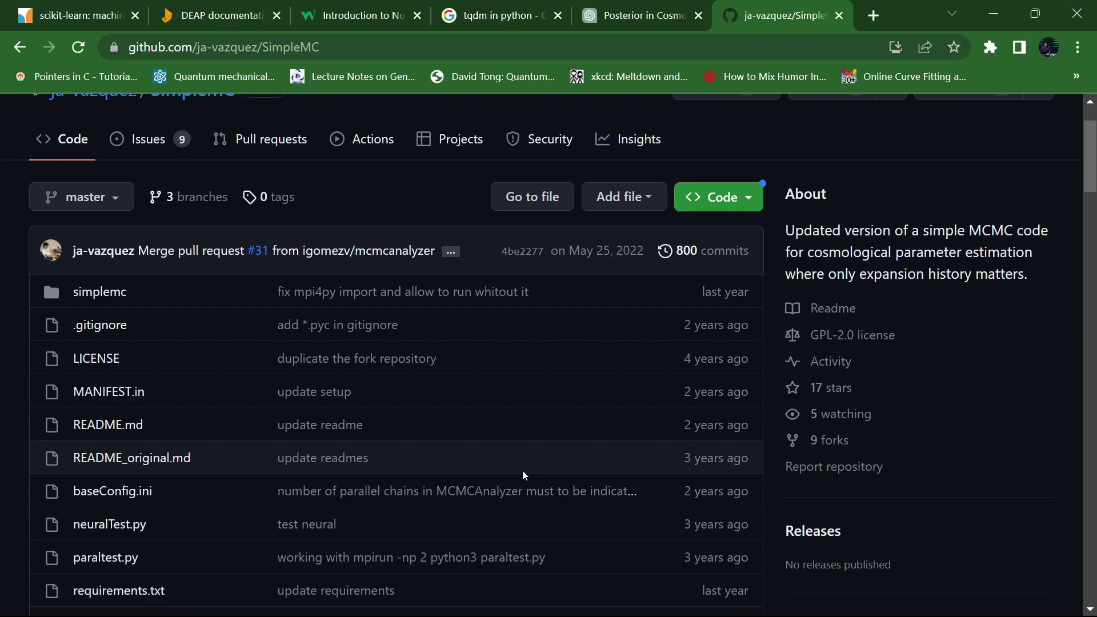
# Highlight the repository's About description text, then clear the selection
pyautogui.moveTo(798, 232); pyautogui.dragTo(1043, 255)
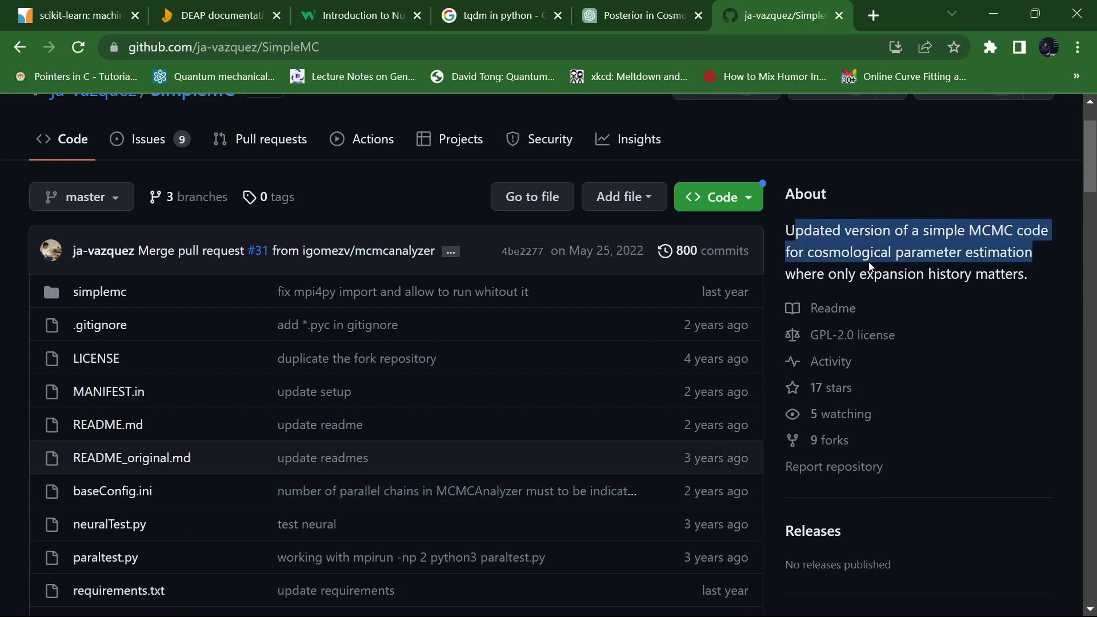
pyautogui.moveTo(1001, 275); pyautogui.dragTo(872, 274)
pyautogui.click(1031, 285)
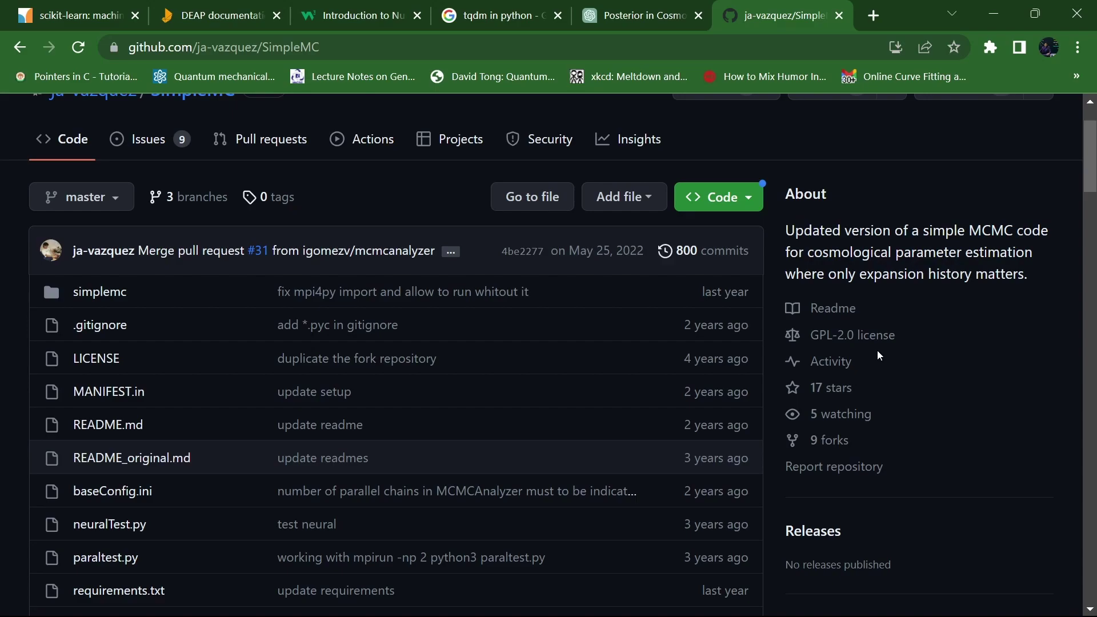
pyautogui.scroll(-8, 944, 377)
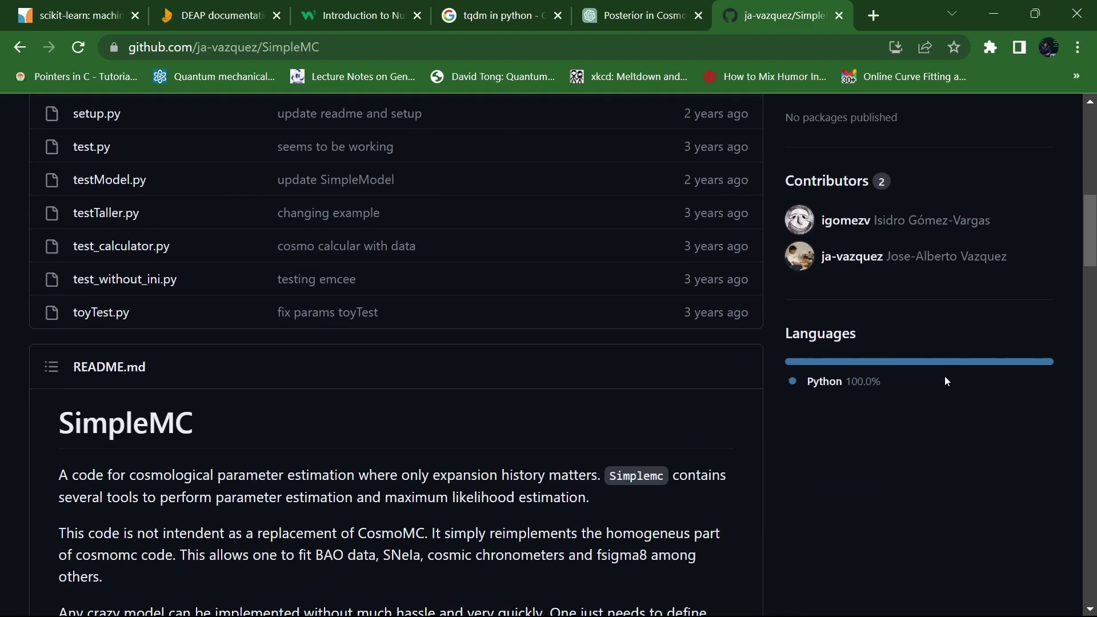
pyautogui.scroll(-3, 945, 381)
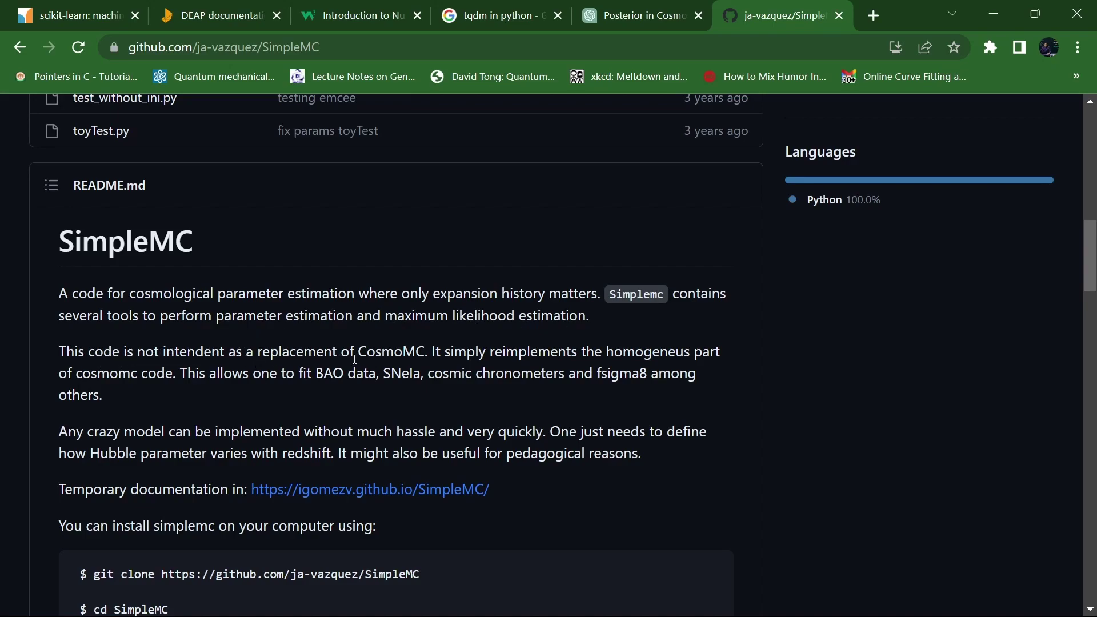
pyautogui.doubleClick(378, 350)
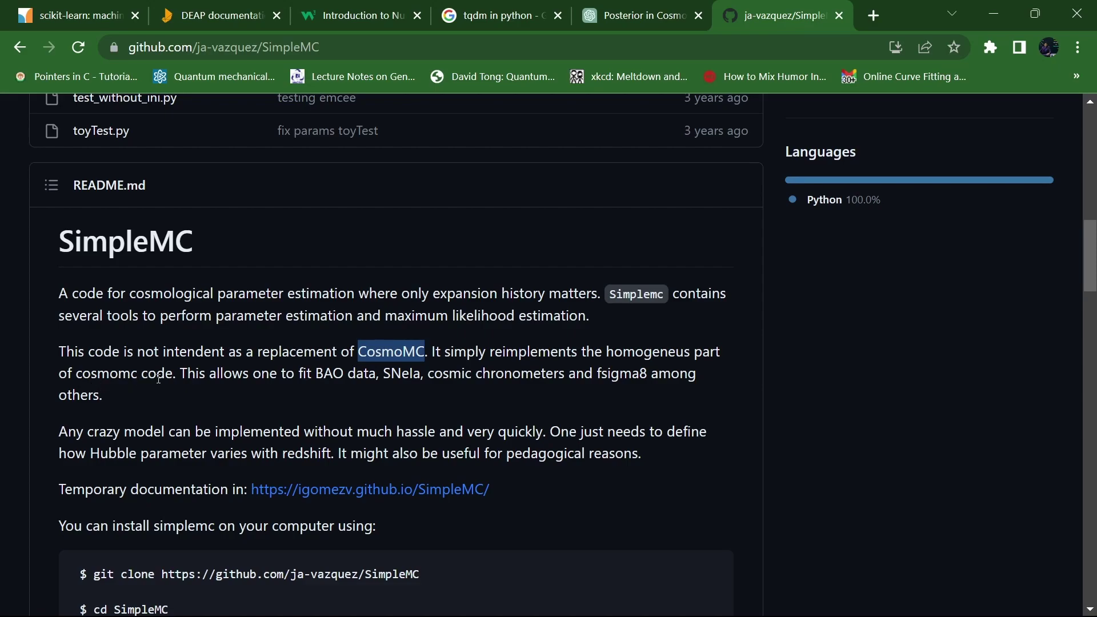
pyautogui.doubleClick(393, 354)
pyautogui.scroll(-3, 271, 494)
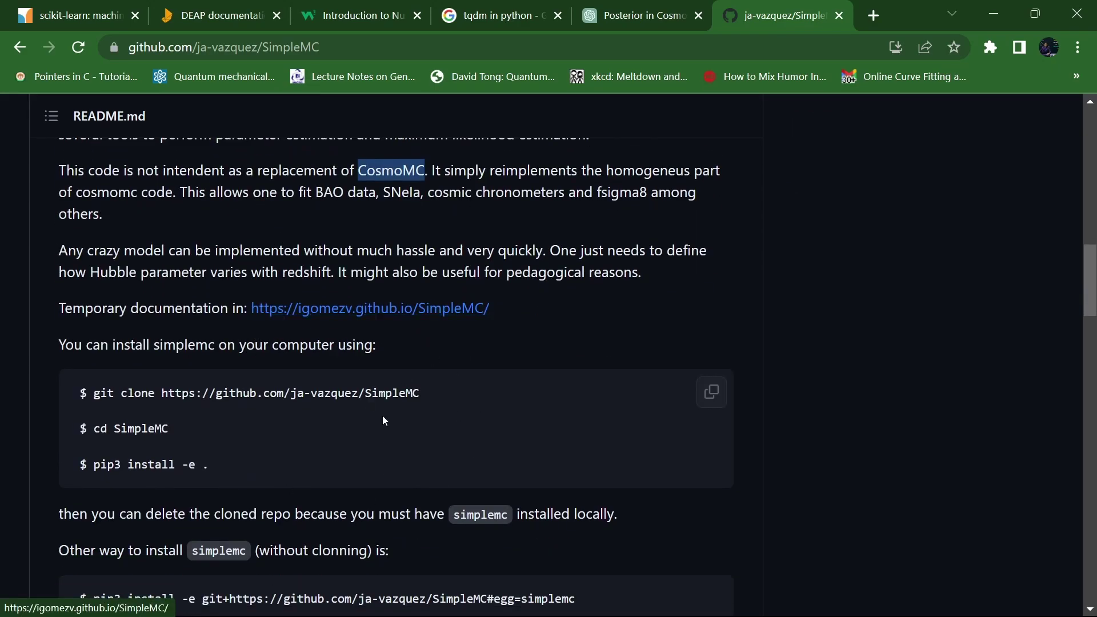
pyautogui.scroll(-8, 533, 463)
pyautogui.scroll(4, 533, 463)
pyautogui.scroll(4, 533, 461)
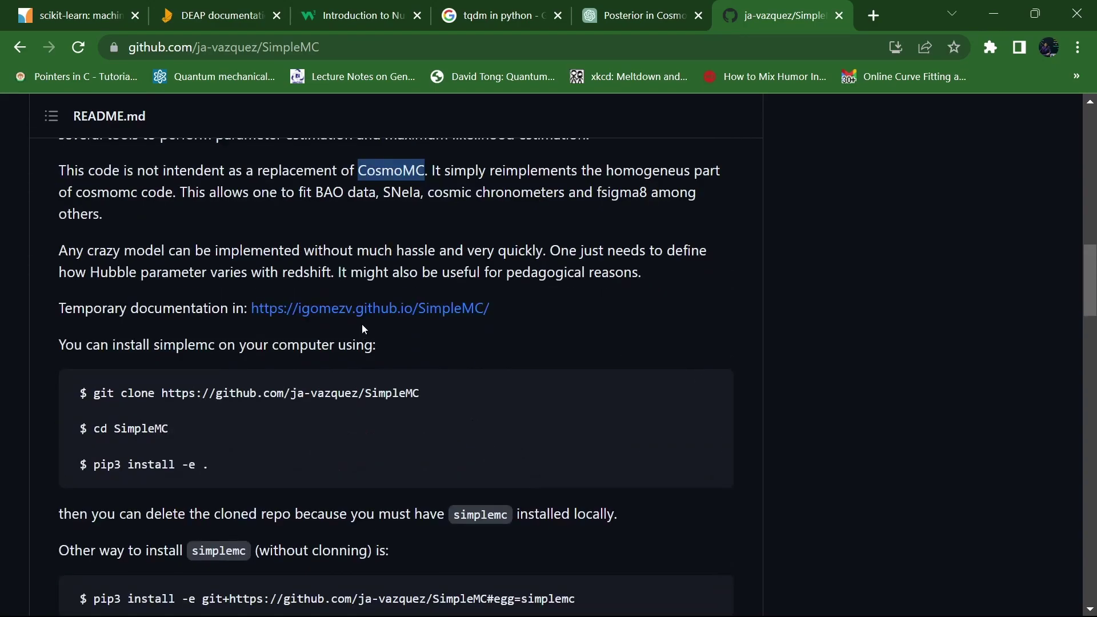
pyautogui.scroll(-5, 504, 422)
pyautogui.scroll(3, 495, 433)
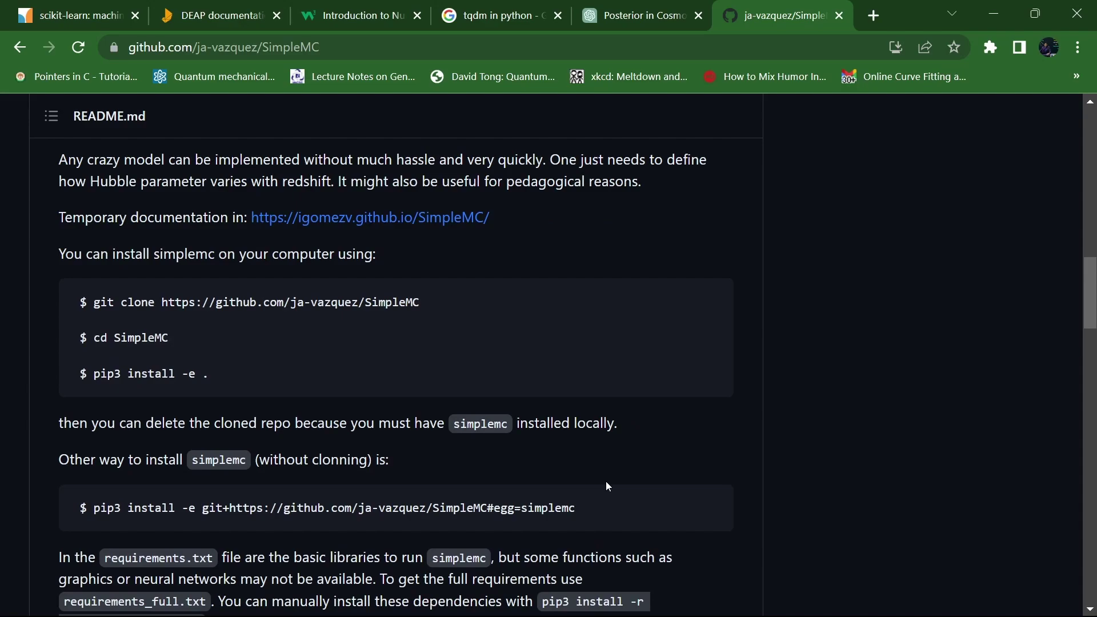
pyautogui.scroll(-12, 605, 481)
pyautogui.scroll(20, 605, 481)
pyautogui.scroll(8, 606, 481)
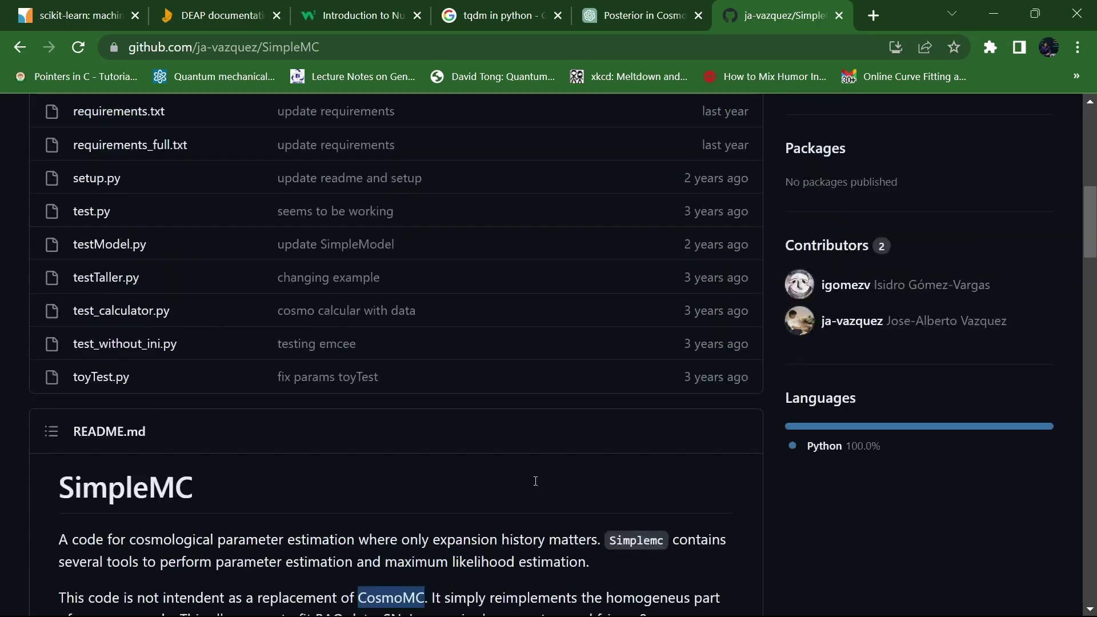
pyautogui.scroll(-8, 537, 483)
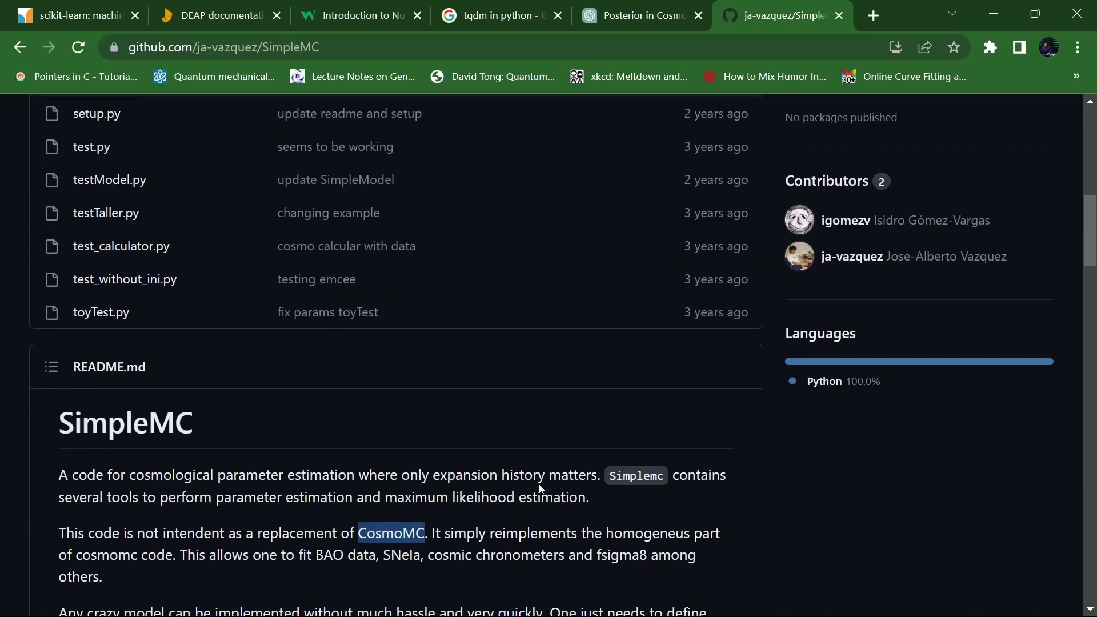
pyautogui.scroll(11, 541, 488)
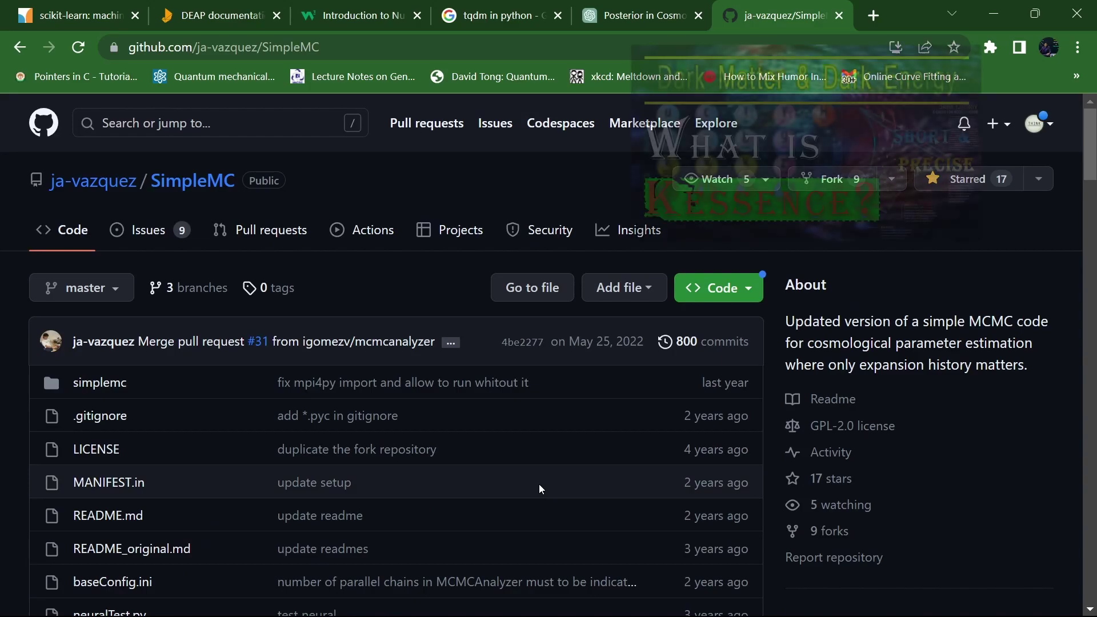
pyautogui.scroll(-20, 539, 485)
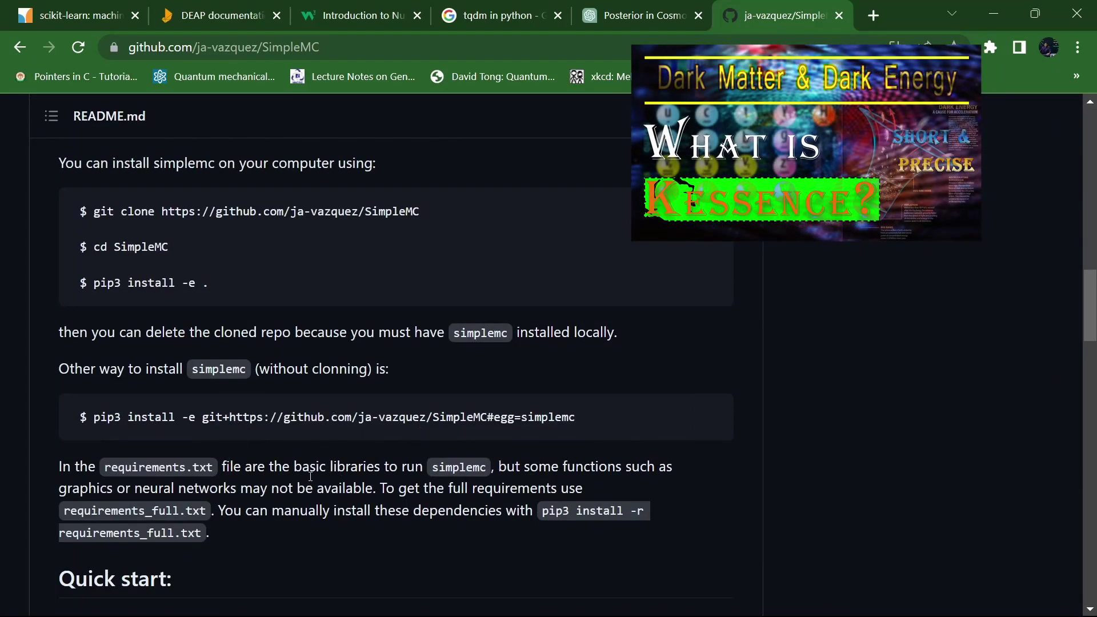
pyautogui.scroll(20, 437, 507)
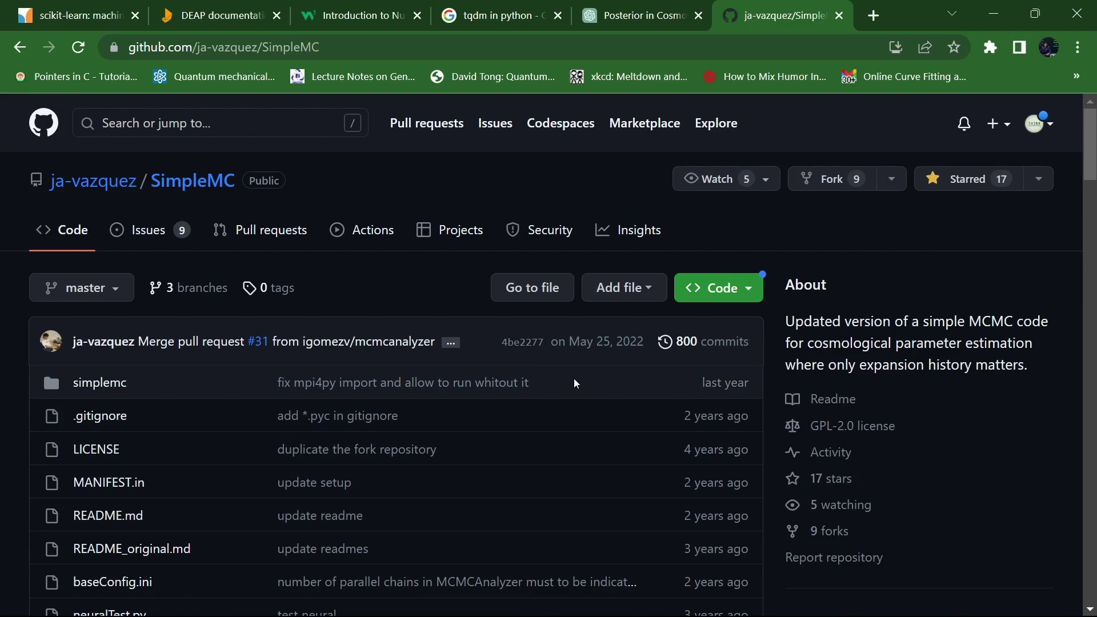
pyautogui.click(876, 15)
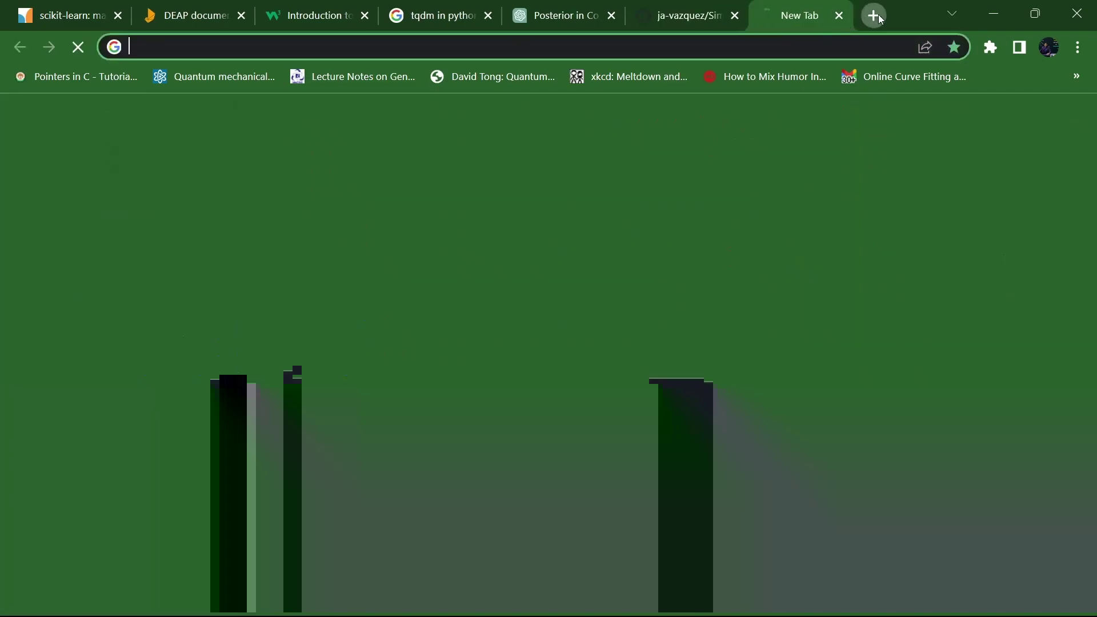
pyautogui.write('git desktop')
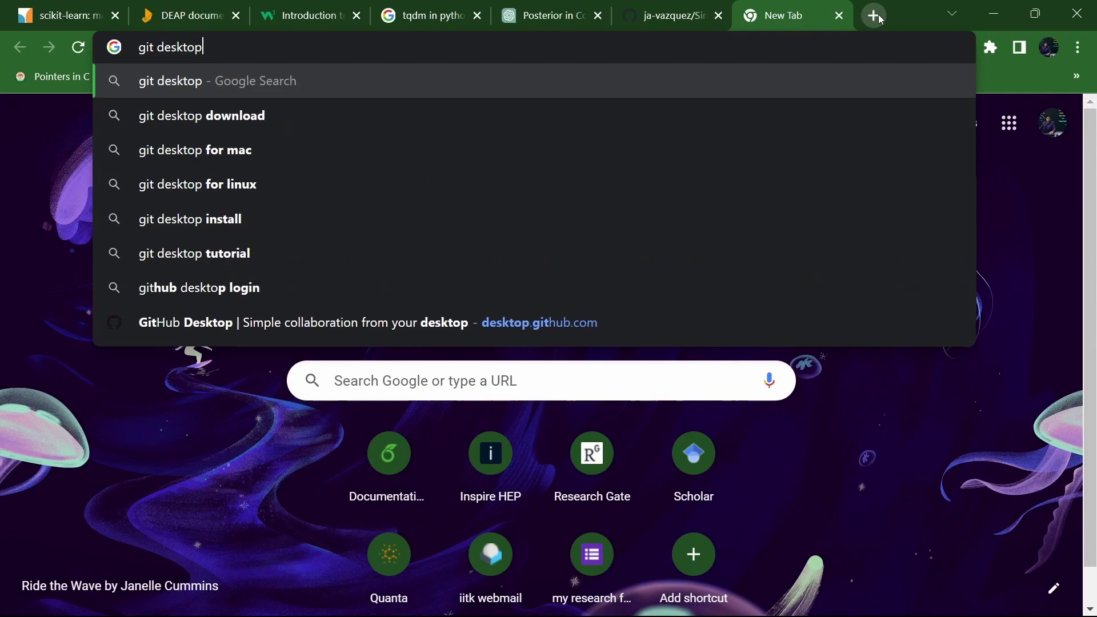
pyautogui.press('Return')
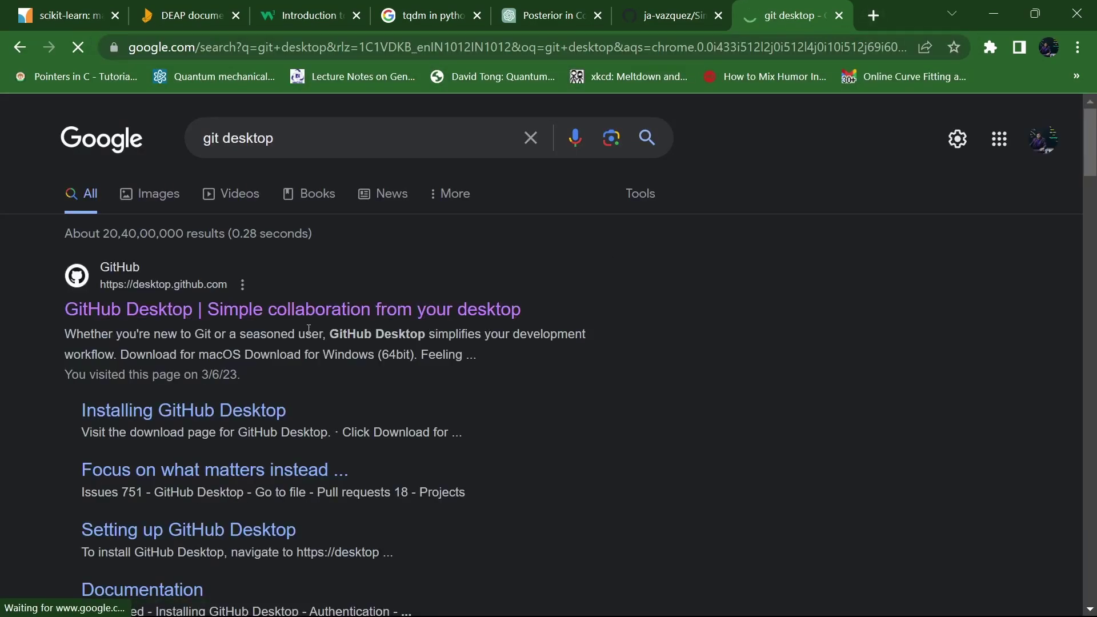
pyautogui.click(351, 315)
pyautogui.scroll(-3, 698, 408)
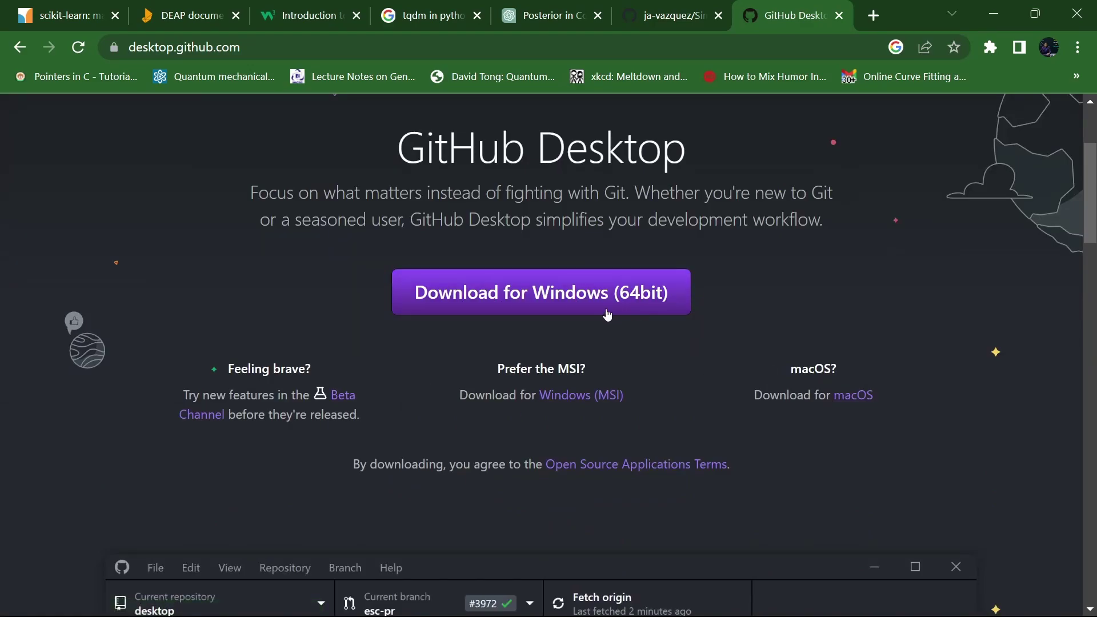
pyautogui.click(839, 17)
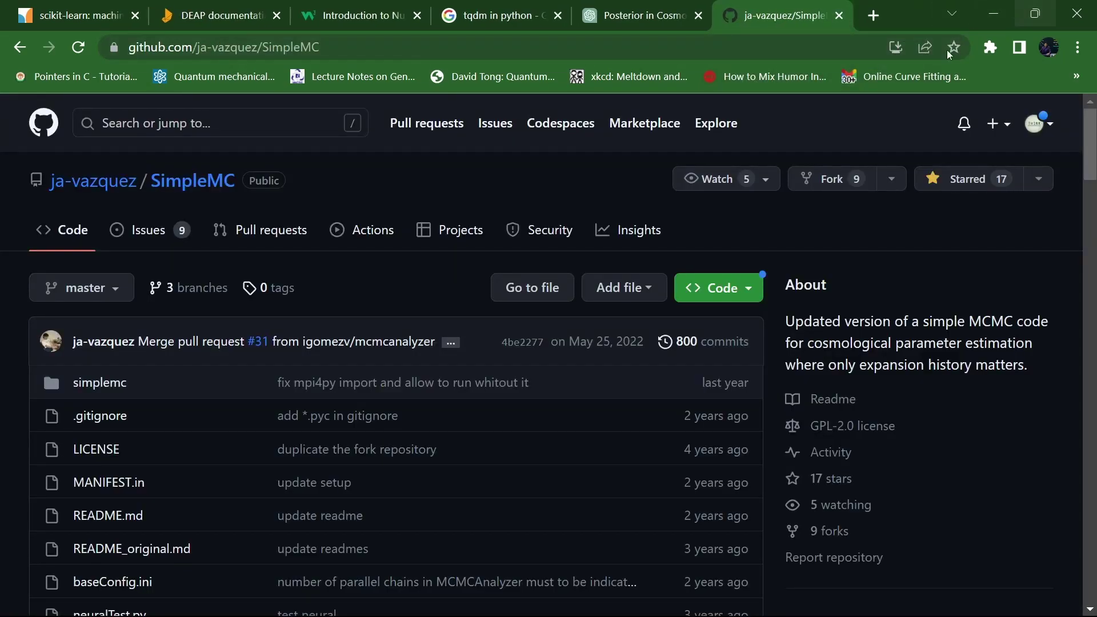
# Search the Start menu for 'git' to launch the GitHub Desktop app
pyautogui.press('super+s')
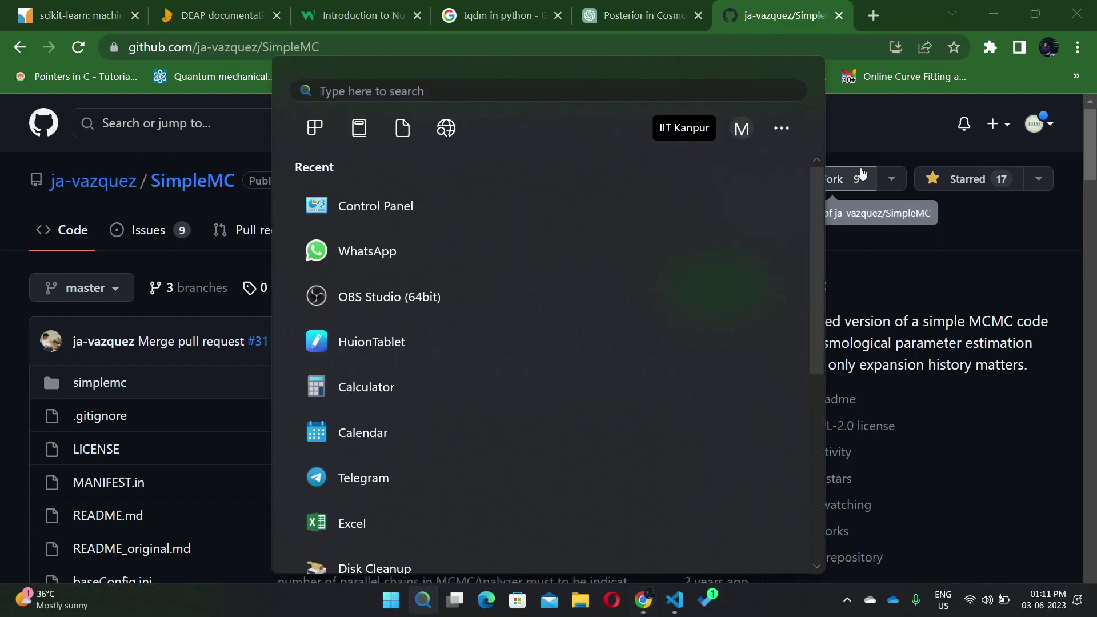
pyautogui.write('git')
pyautogui.press('BackSpace')
pyautogui.press('BackSpace')
pyautogui.press('BackSpace')
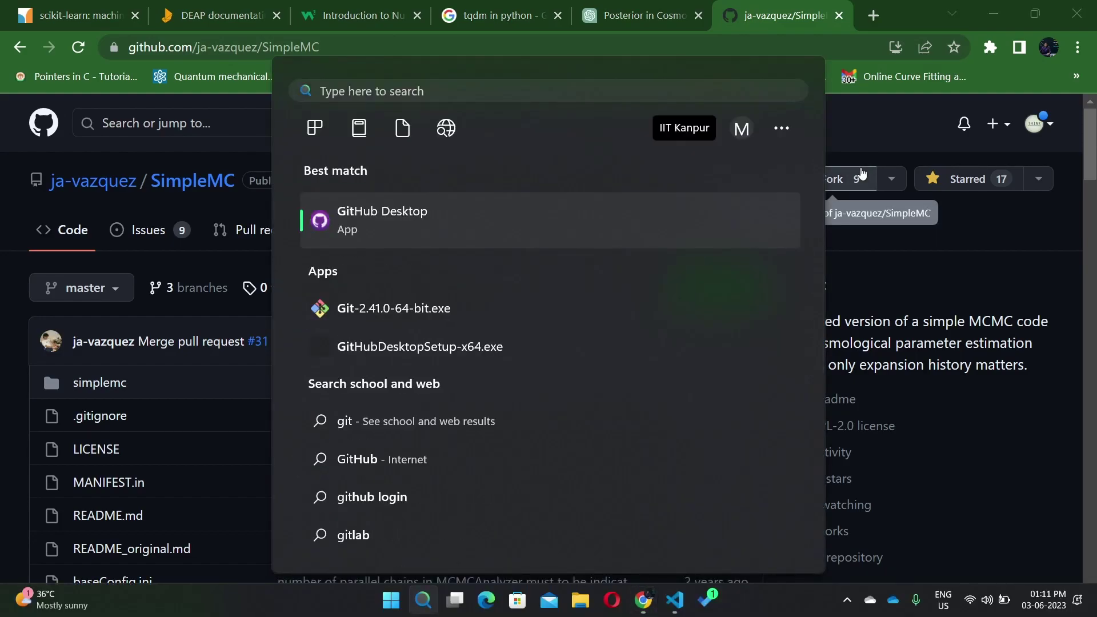
pyautogui.press('Escape')
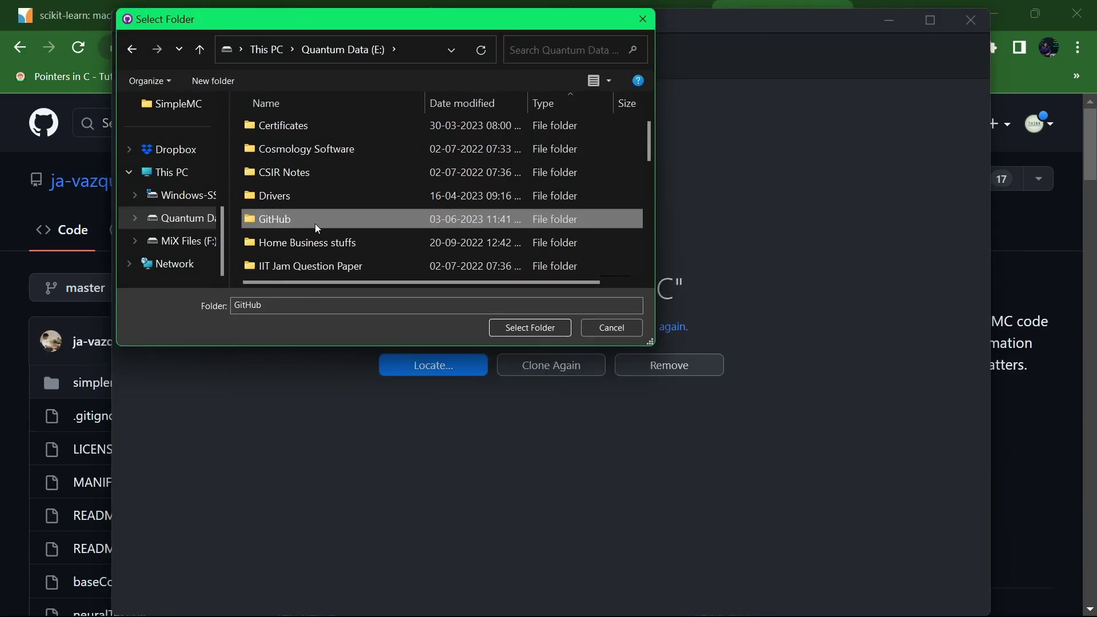
# Locate the SimpleMC repository at E:\GitHub, check the repository list, then close GitHub Desktop
pyautogui.click(314, 224)
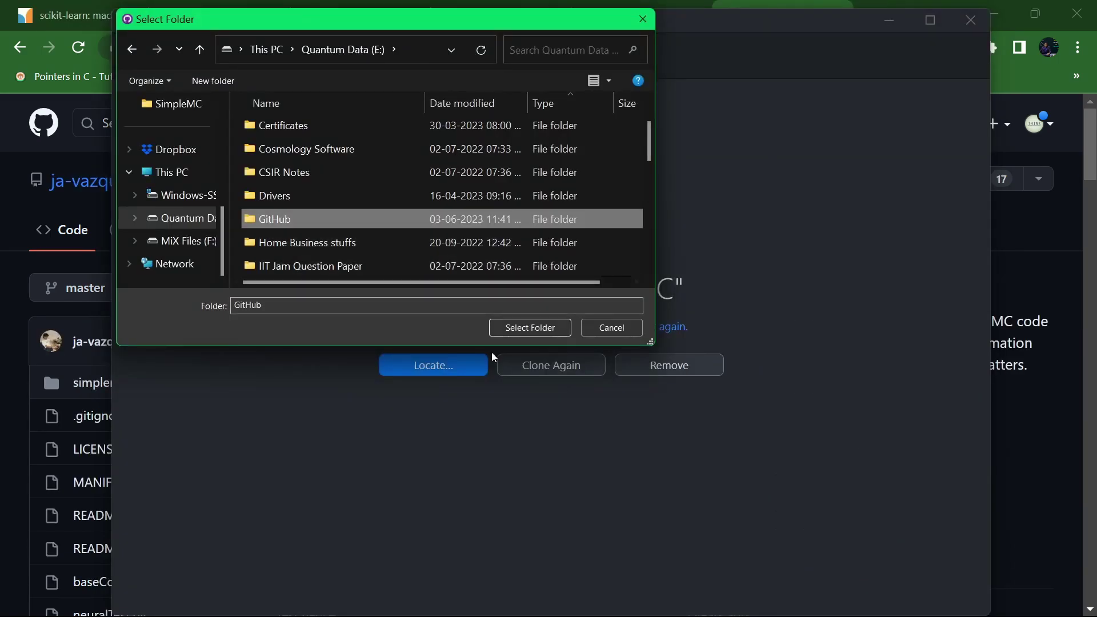
pyautogui.click(517, 329)
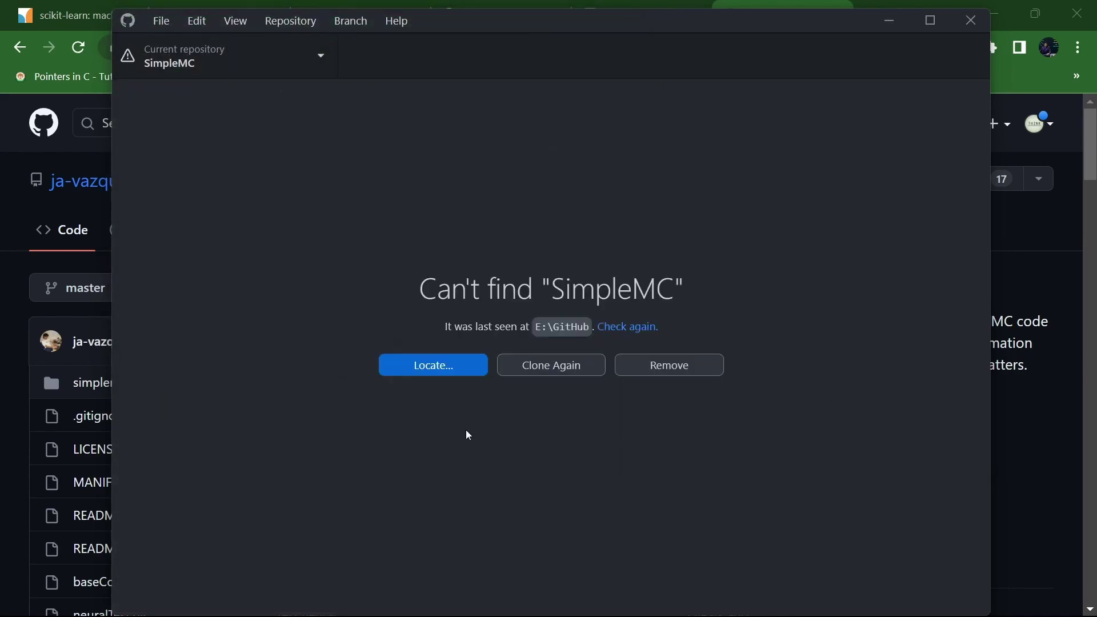
pyautogui.click(230, 61)
pyautogui.click(859, 251)
pyautogui.click(237, 65)
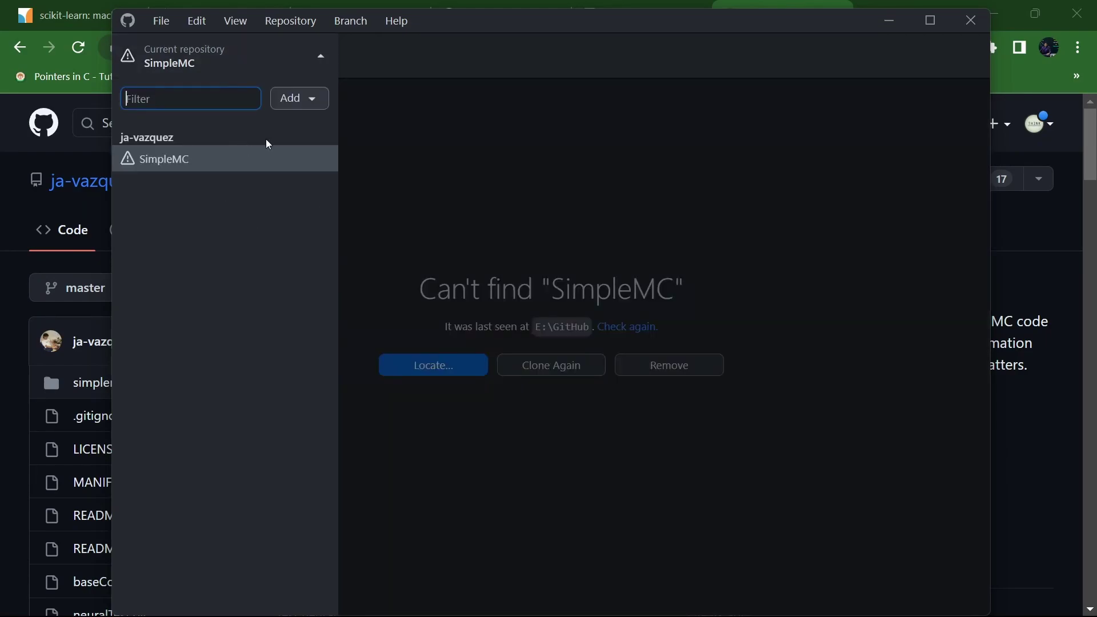
pyautogui.click(513, 129)
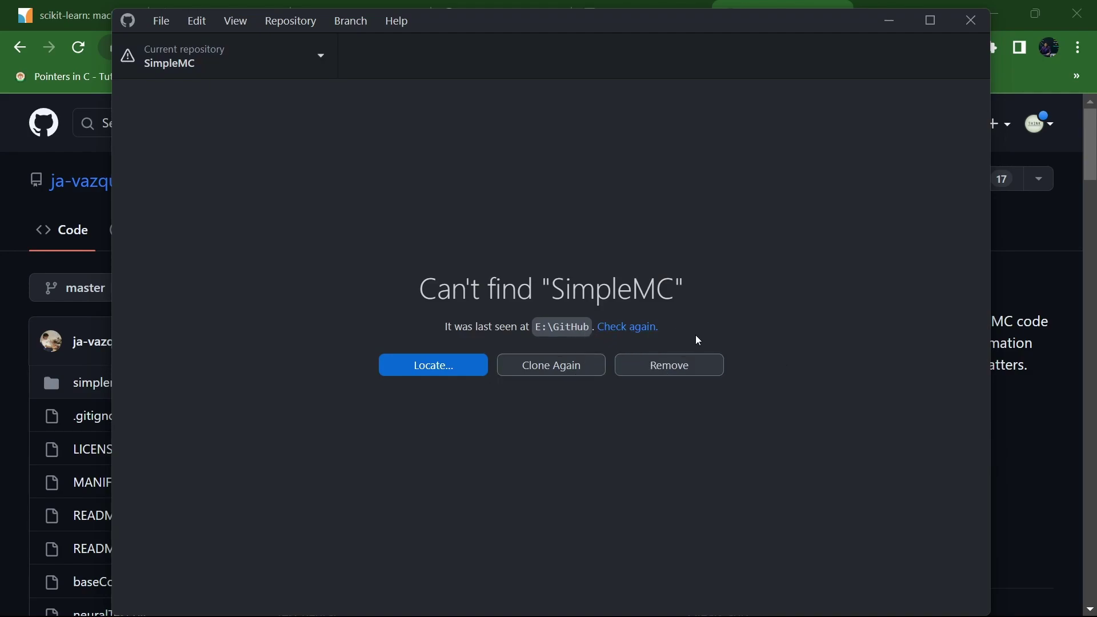
pyautogui.click(973, 22)
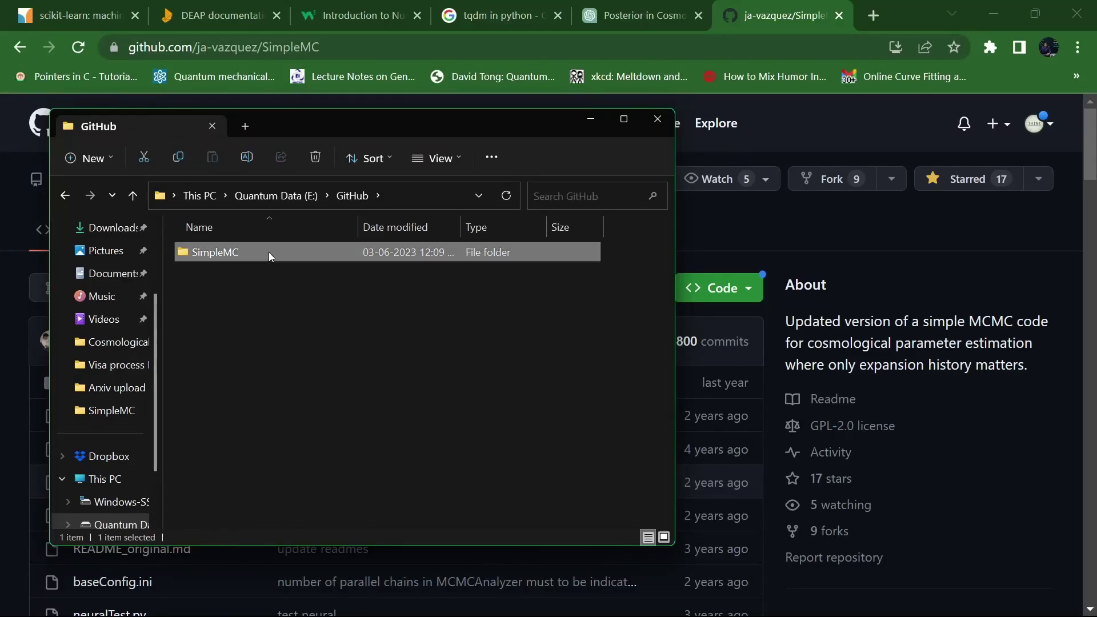
# Browse the files in E:\GitHub\SimpleMC, then switch to the mytesting.ipynb notebook in VS Code
pyautogui.doubleClick(268, 252)
pyautogui.scroll(-3, 286, 414)
pyautogui.scroll(3, 289, 420)
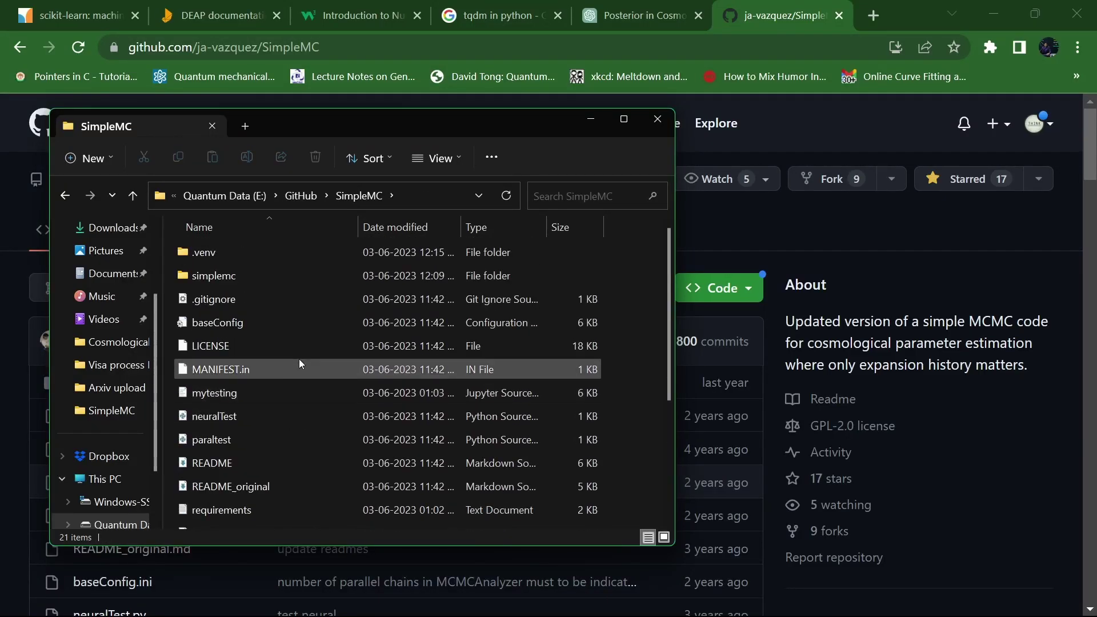
pyautogui.scroll(-3, 268, 434)
pyautogui.moveTo(461, 124); pyautogui.dragTo(676, 146)
pyautogui.scroll(-7, 225, 433)
pyautogui.scroll(8, 167, 437)
pyautogui.scroll(3, 585, 459)
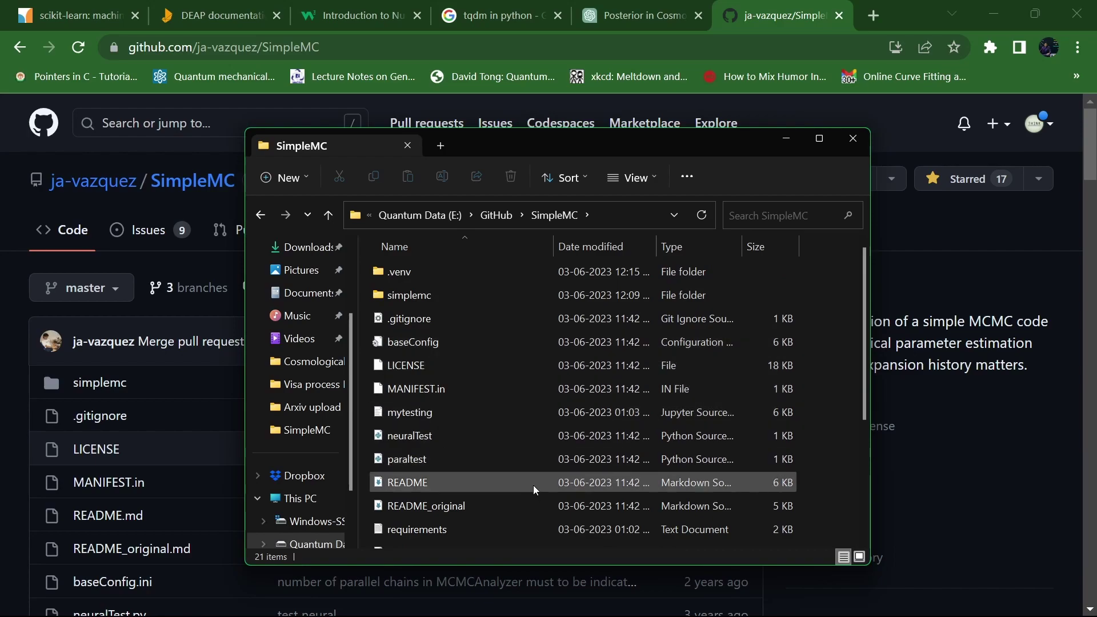
pyautogui.scroll(-3, 534, 487)
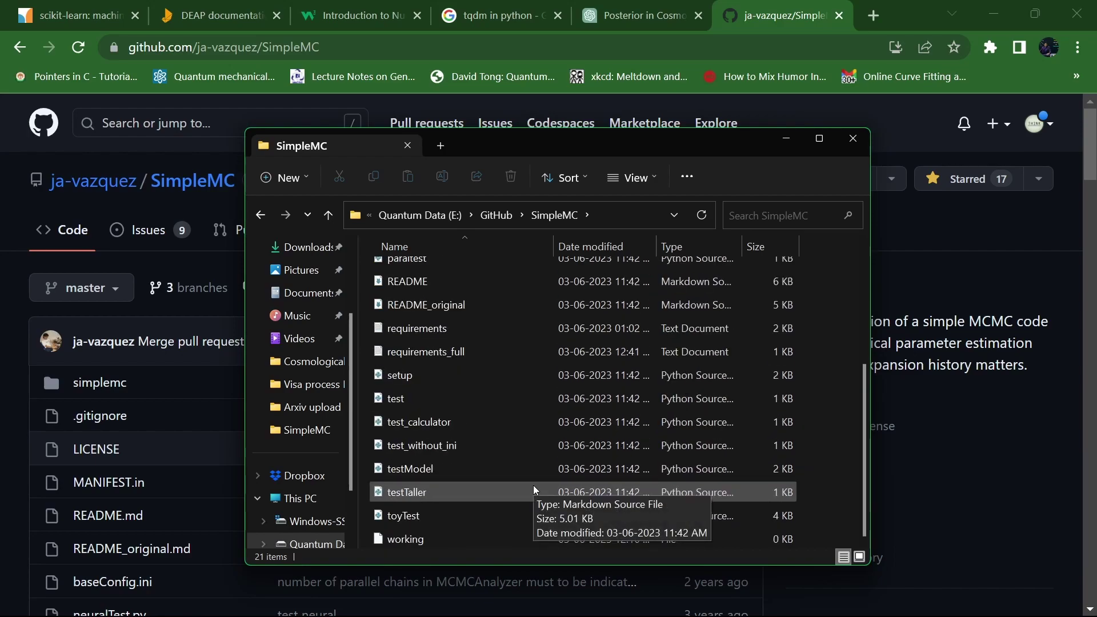
pyautogui.scroll(3, 534, 488)
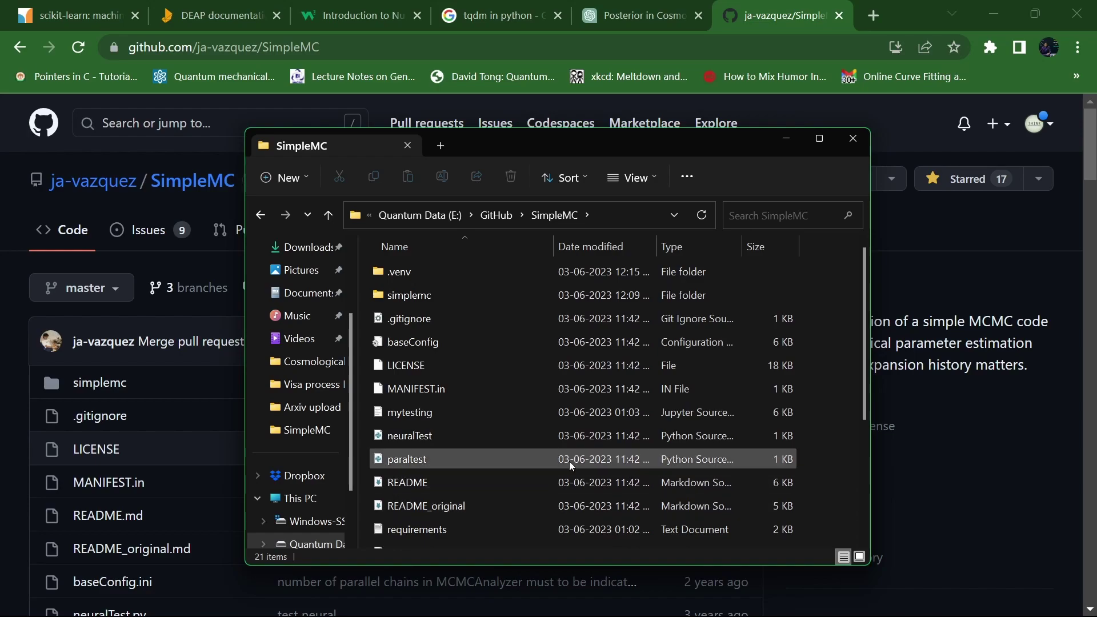
pyautogui.click(685, 609)
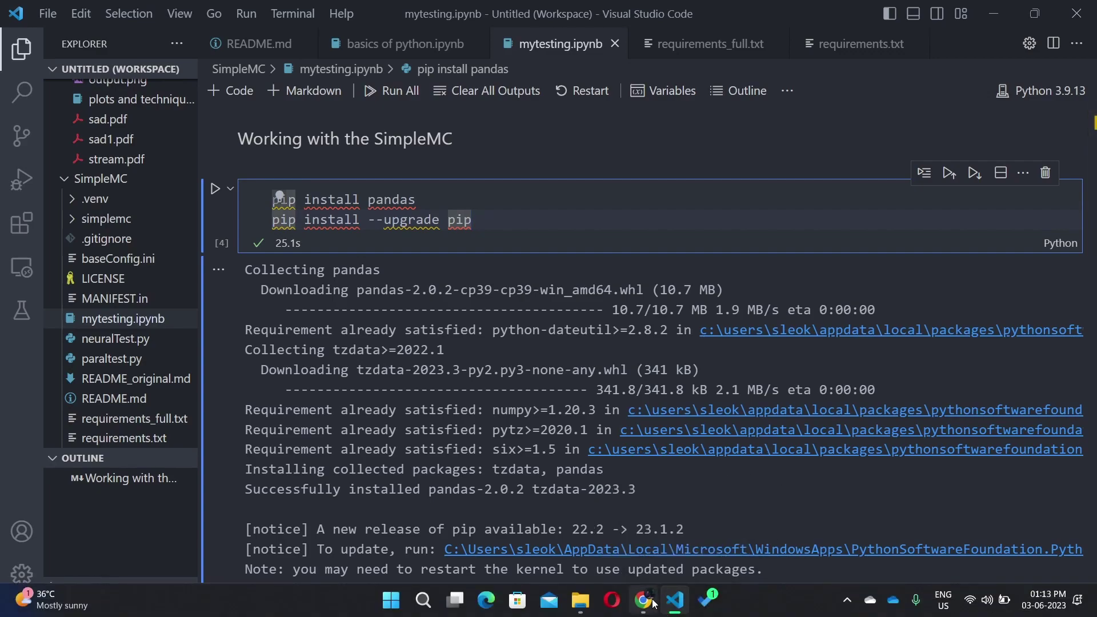
pyautogui.click(643, 600)
pyautogui.click(873, 15)
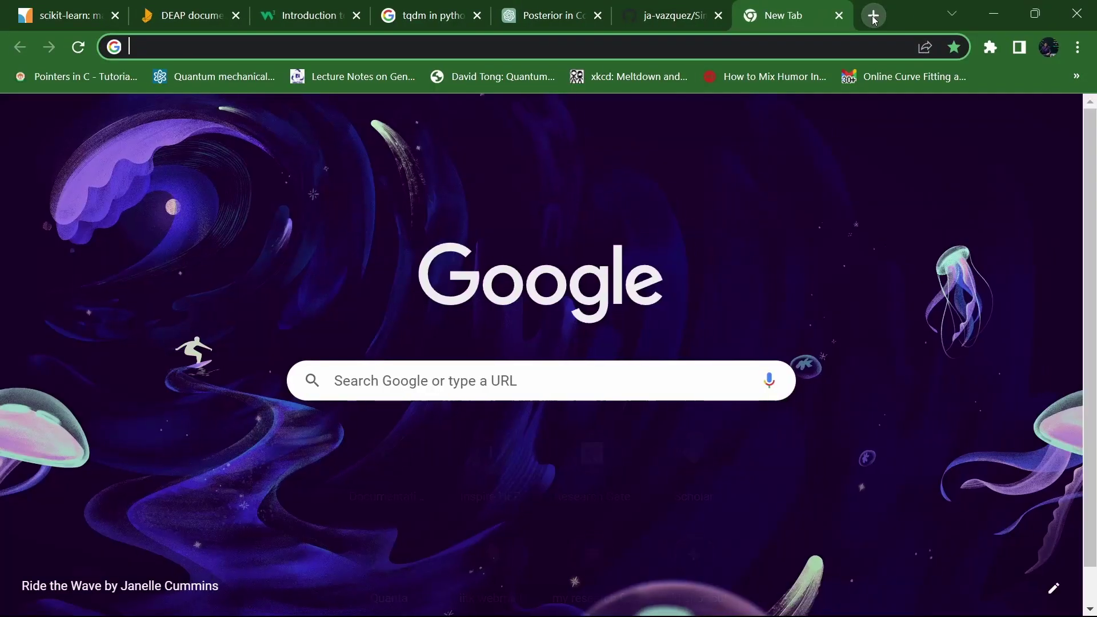
pyautogui.write('vs code')
pyautogui.press('Return')
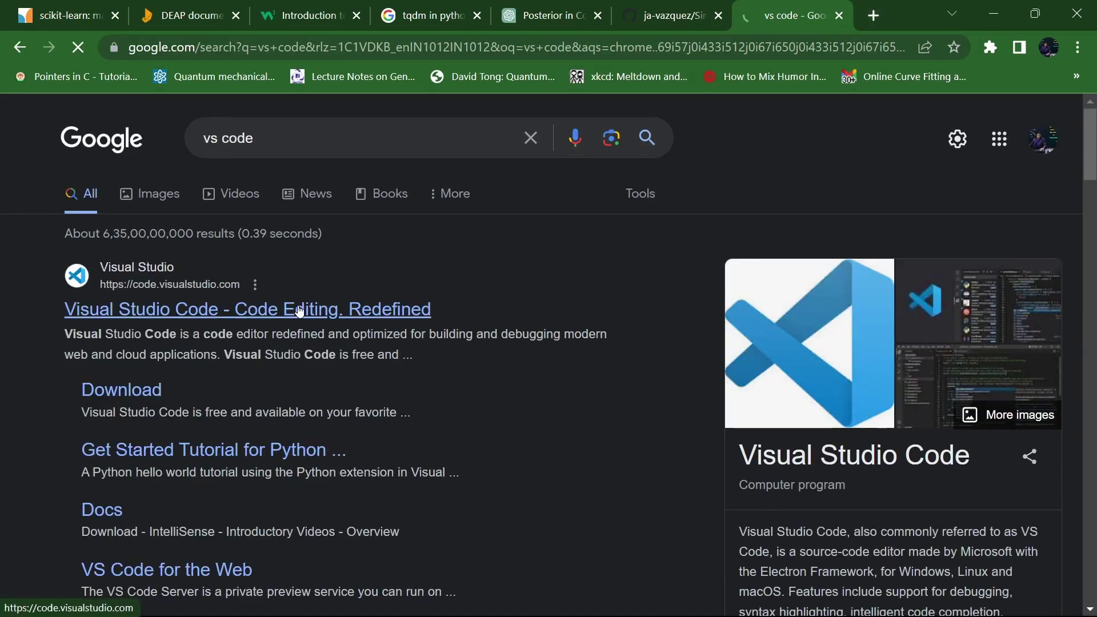
pyautogui.click(297, 310)
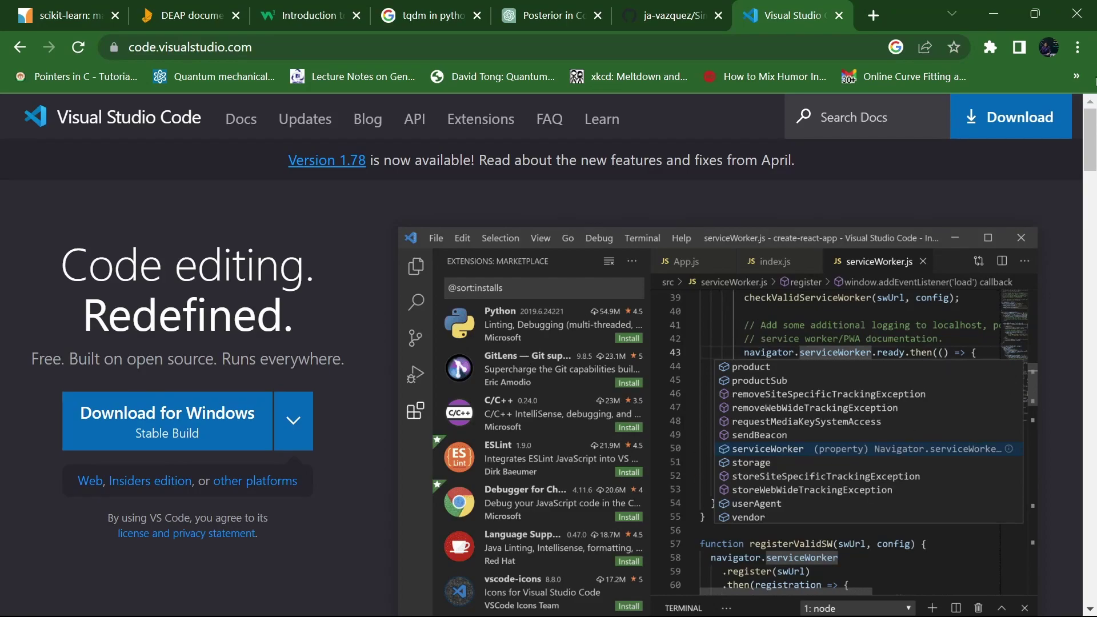
pyautogui.click(994, 13)
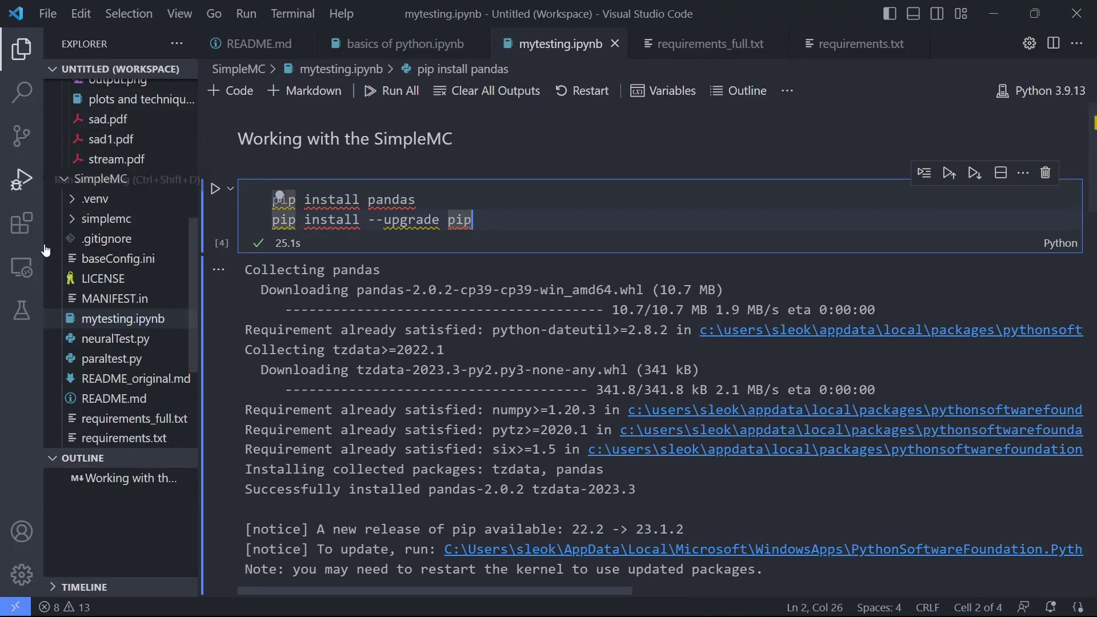
# Check Jupyter Notebook Renderers among the 12 installed extensions, then view Python v2023.8.0's details
pyautogui.click(21, 223)
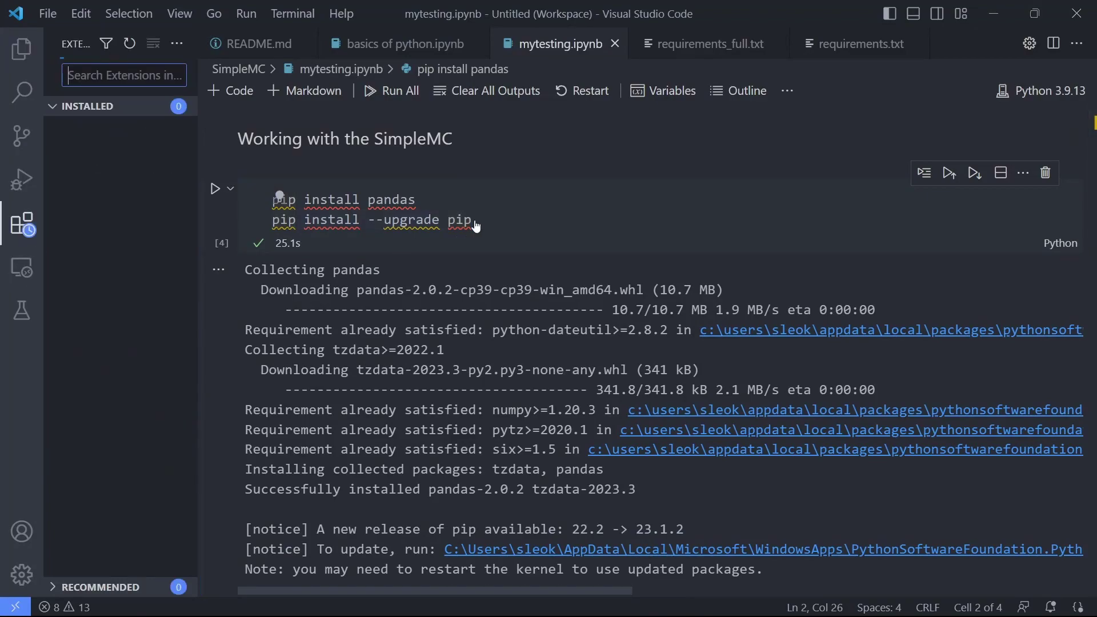
pyautogui.moveTo(128, 409)
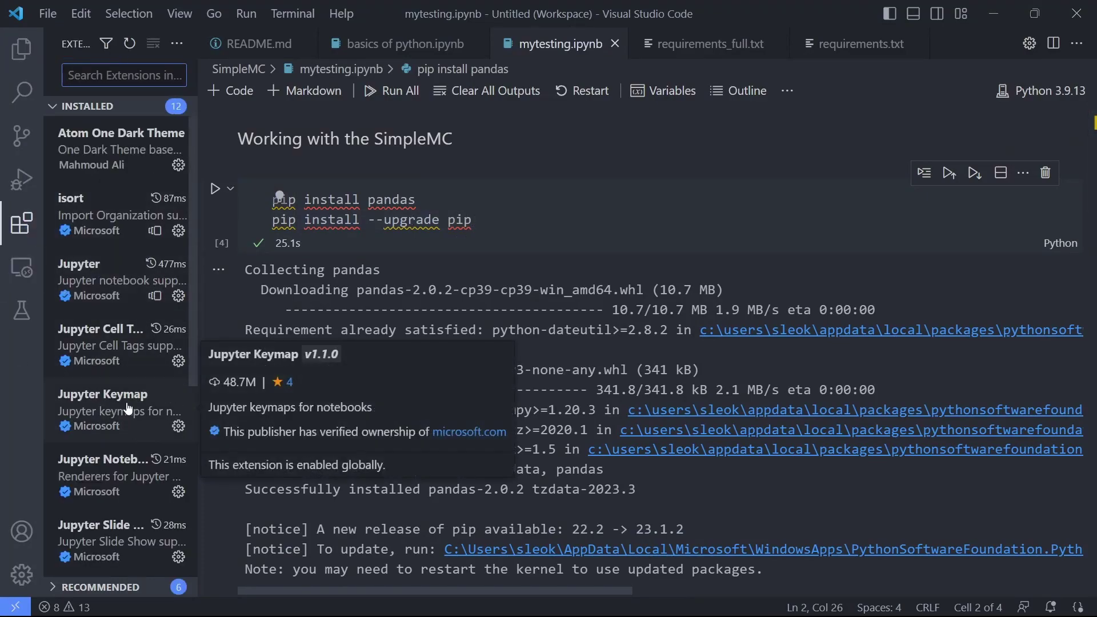
pyautogui.click(97, 468)
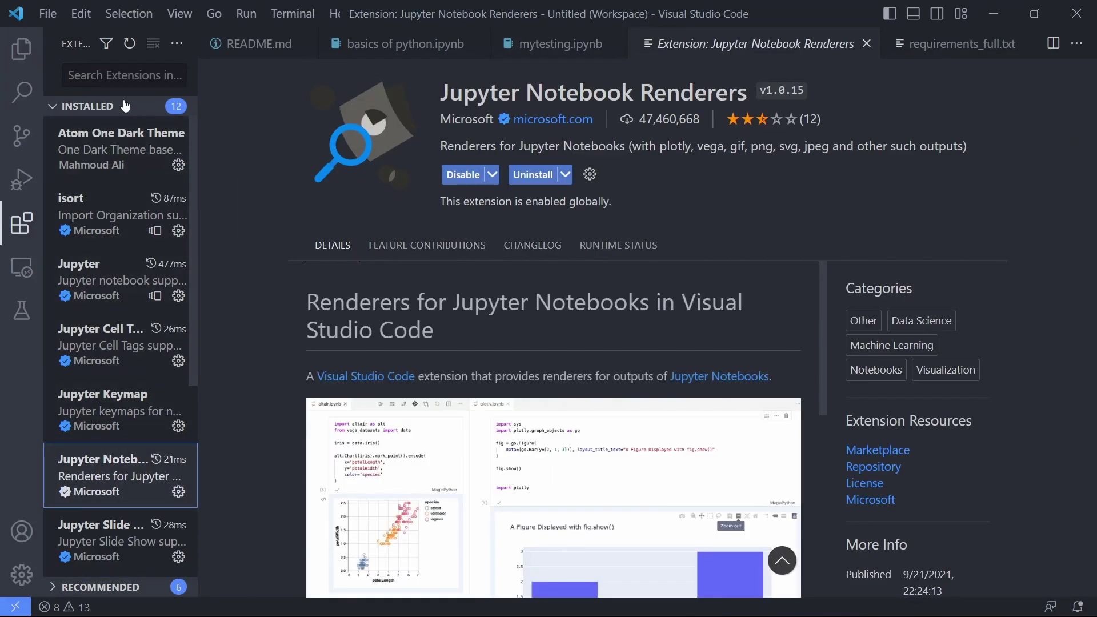
pyautogui.scroll(-5, 119, 482)
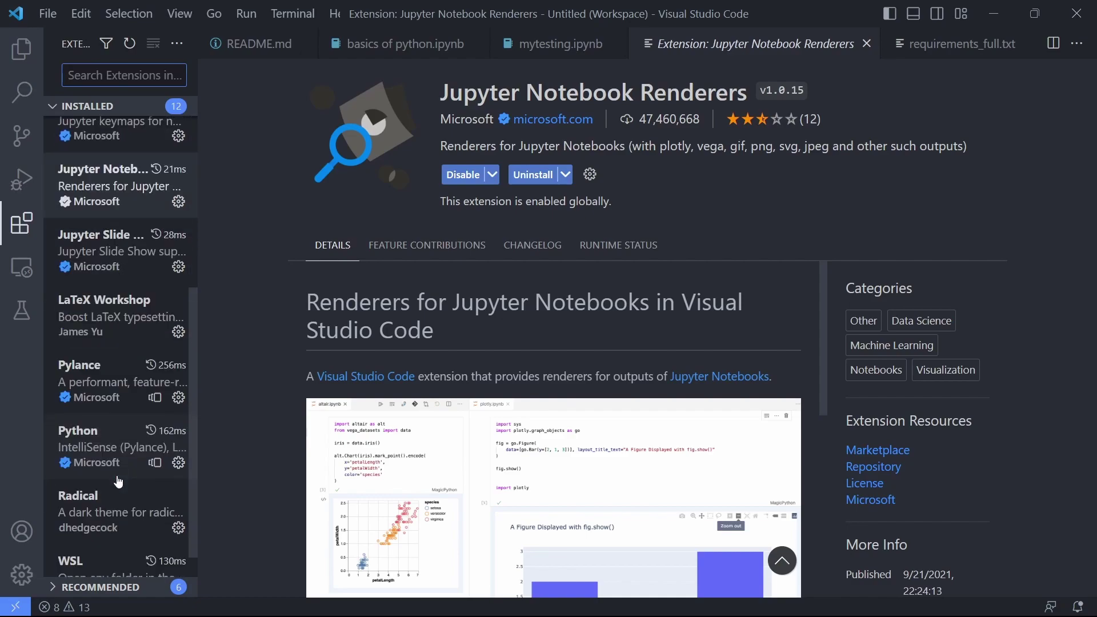
pyautogui.scroll(5, 118, 482)
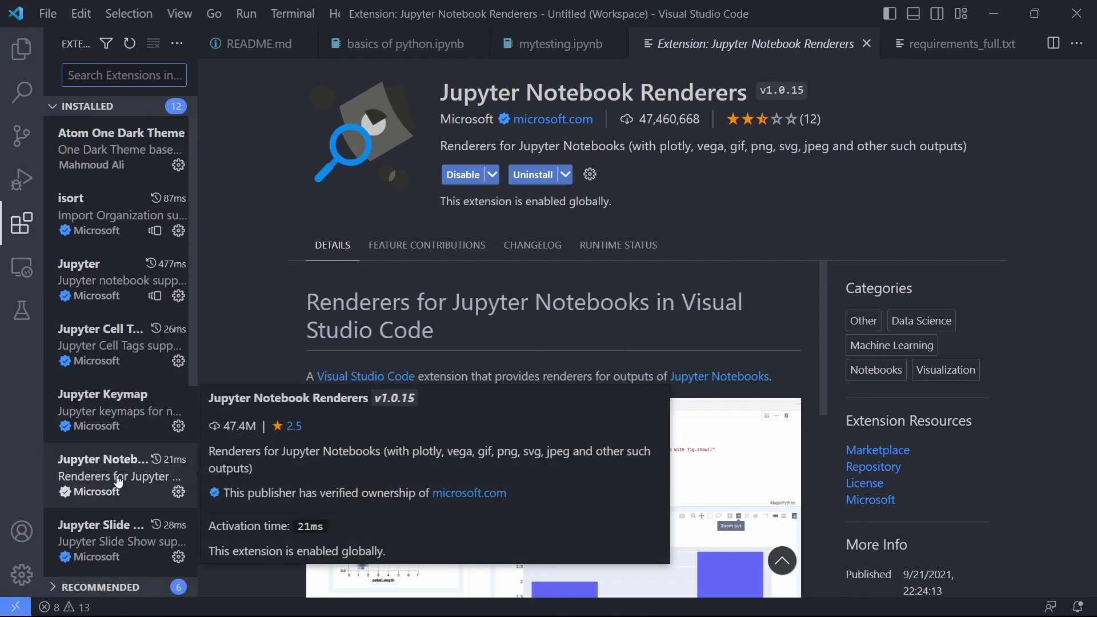
pyautogui.scroll(-5, 118, 482)
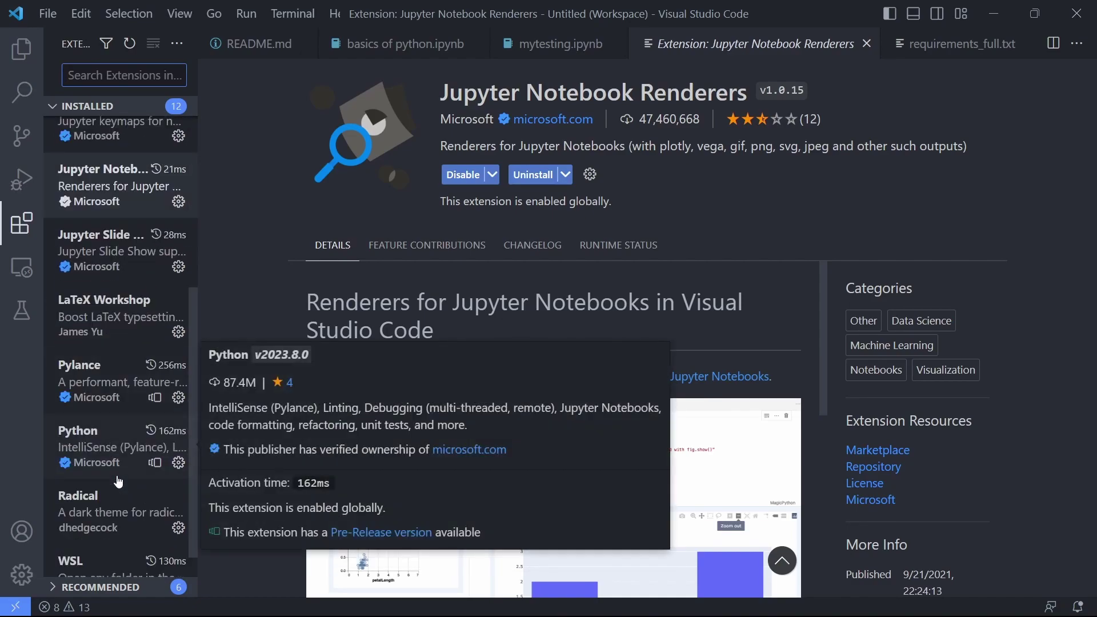
pyautogui.click(71, 434)
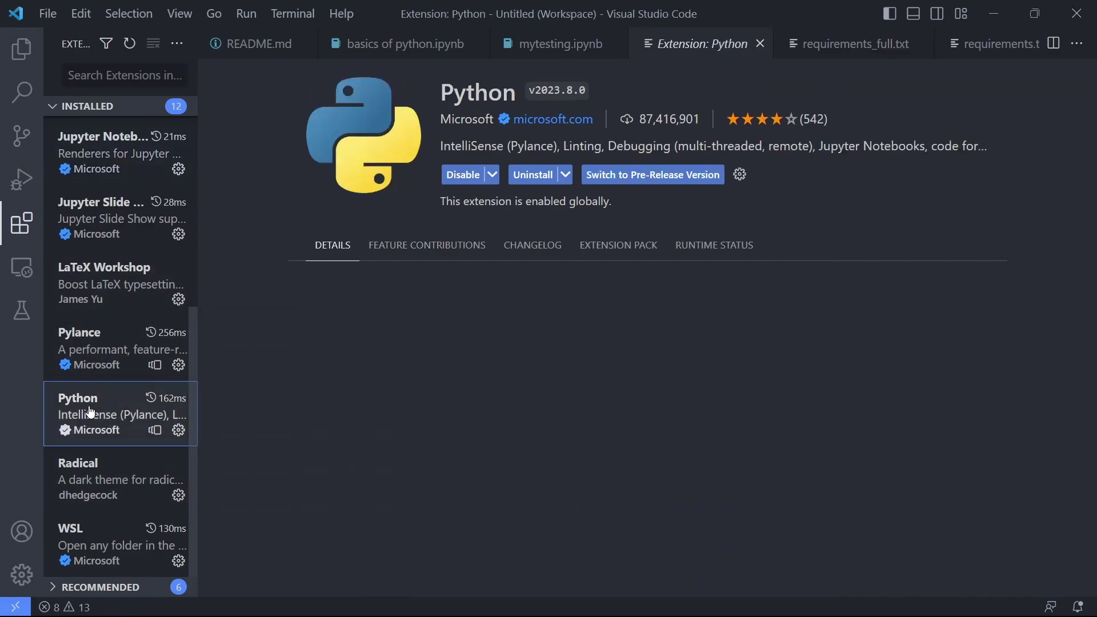